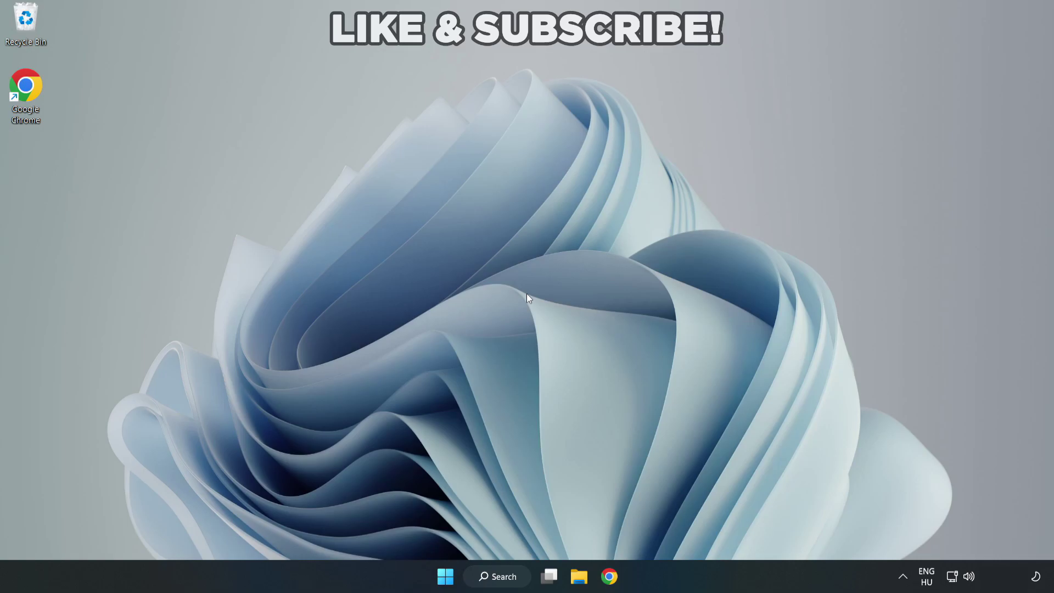
Search Windows for 'device manager' and launch the Device Manager best match
{"action": "left_click", "coordinate": [513, 581]}
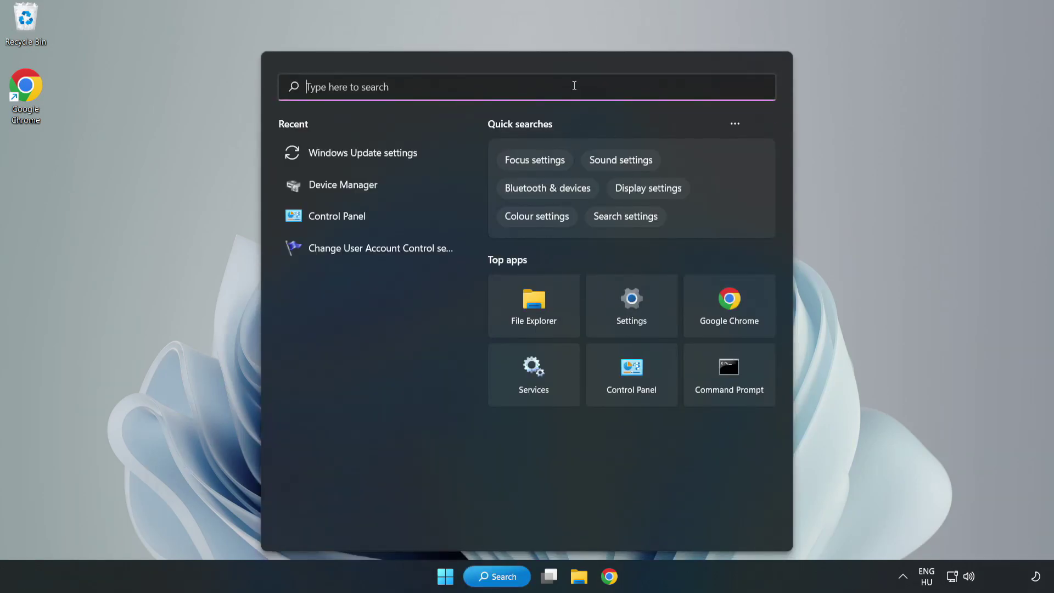
{"action": "type", "text": "devic"}
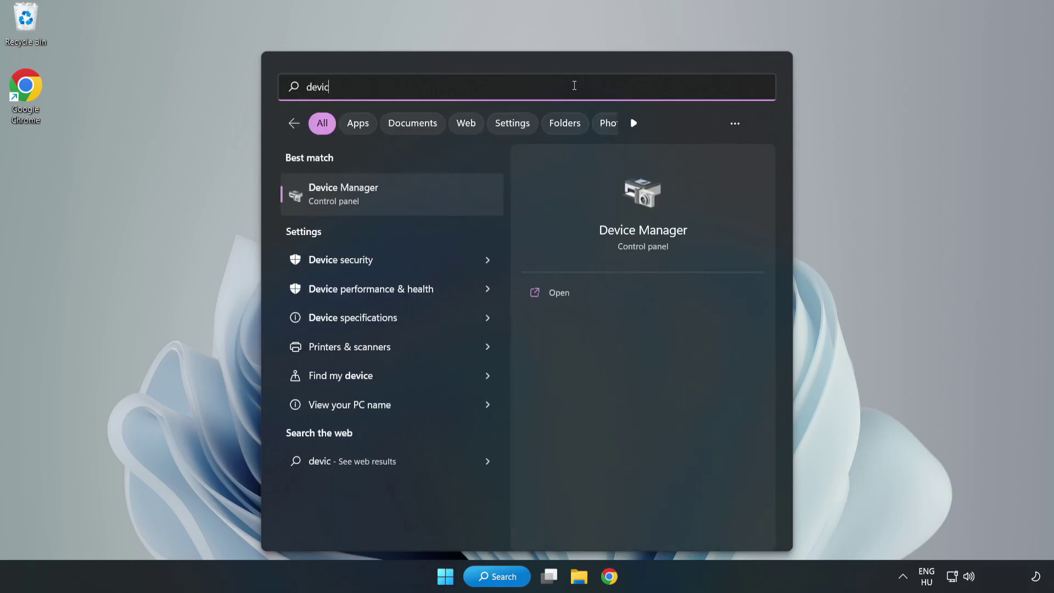
{"action": "type", "text": "e manager"}
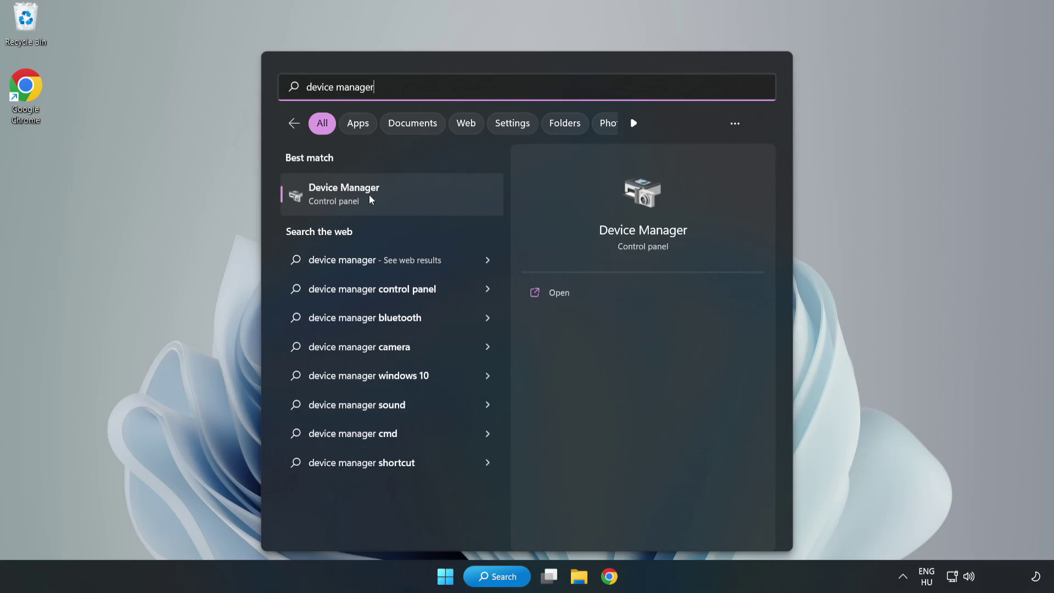
{"action": "left_click", "coordinate": [392, 200]}
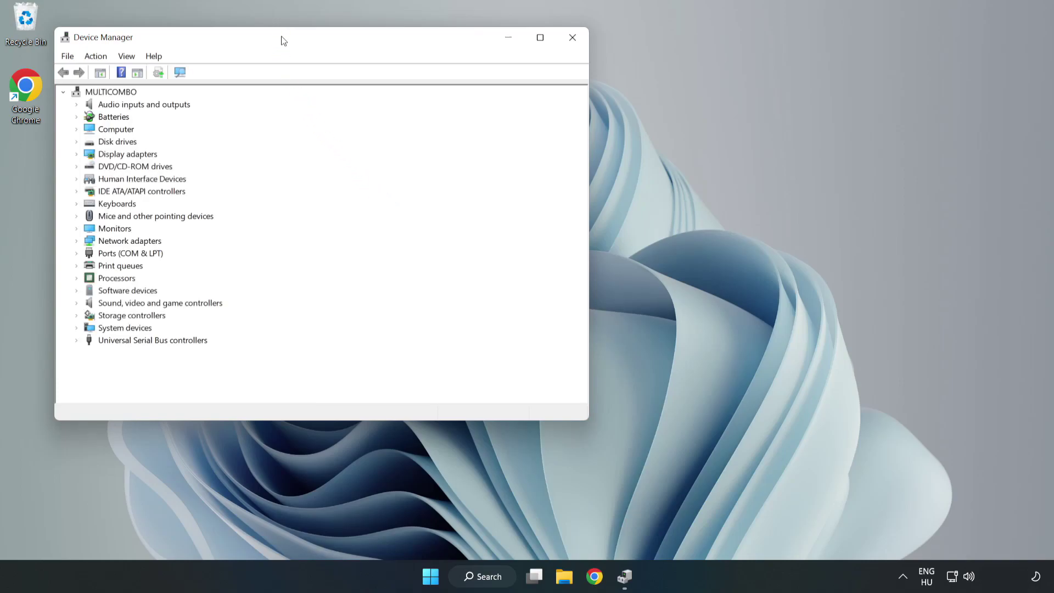
Search automatically for a VMware SVGA 3D driver; the best driver is already installed
{"action": "left_click_drag", "start_coordinate": [281, 41], "coordinate": [470, 95]}
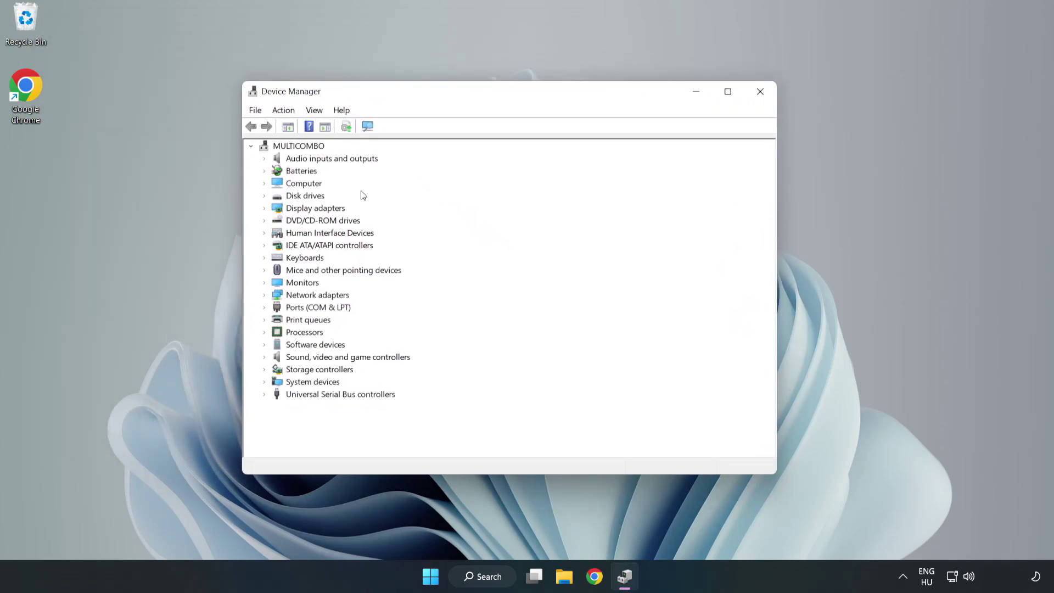
{"action": "left_click", "coordinate": [283, 212]}
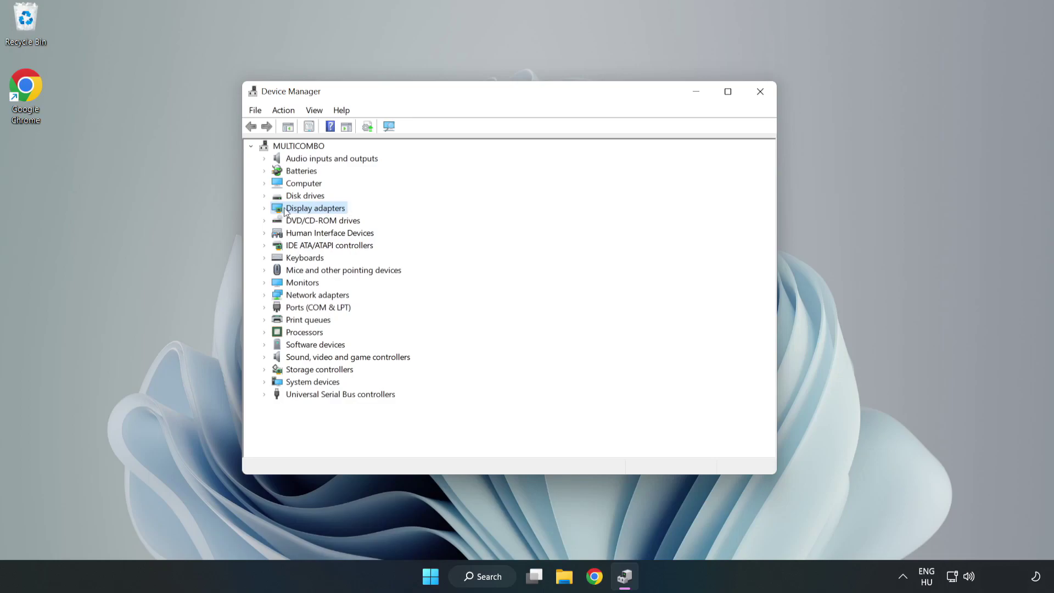
{"action": "left_click", "coordinate": [265, 210]}
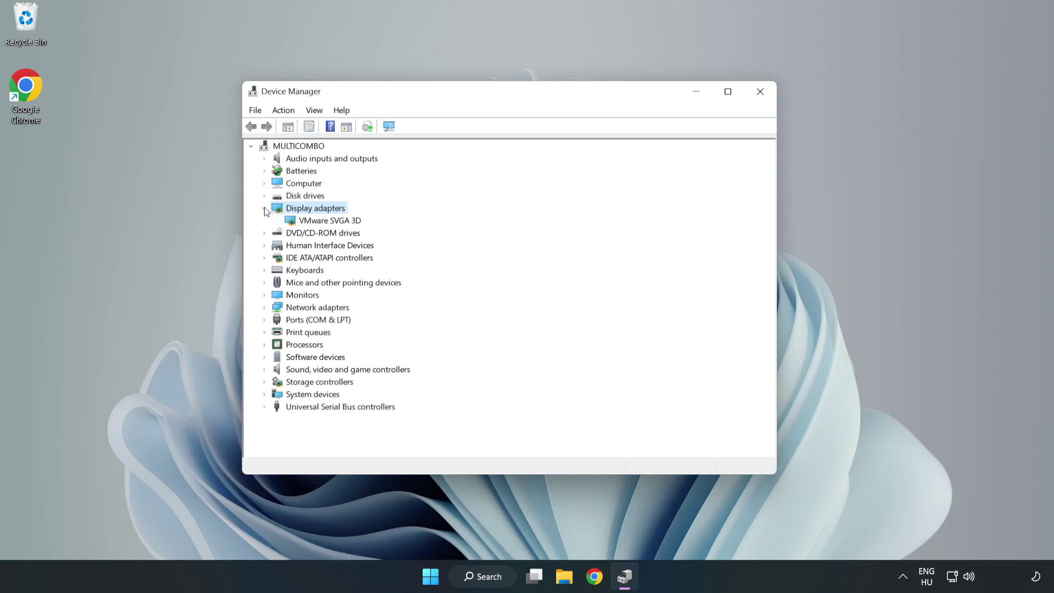
{"action": "left_click", "coordinate": [294, 221]}
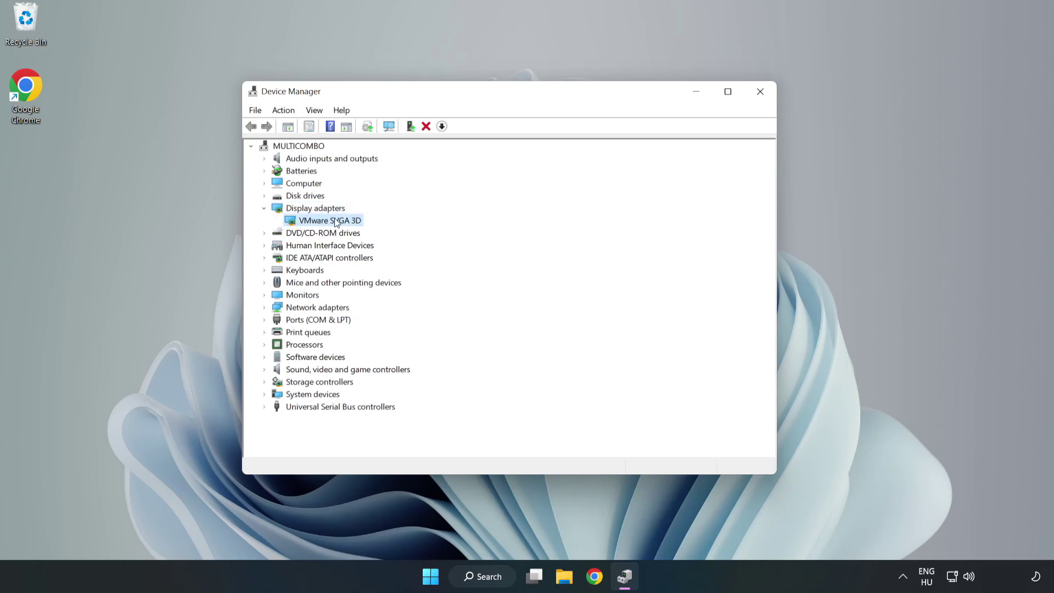
{"action": "right_click", "coordinate": [328, 222]}
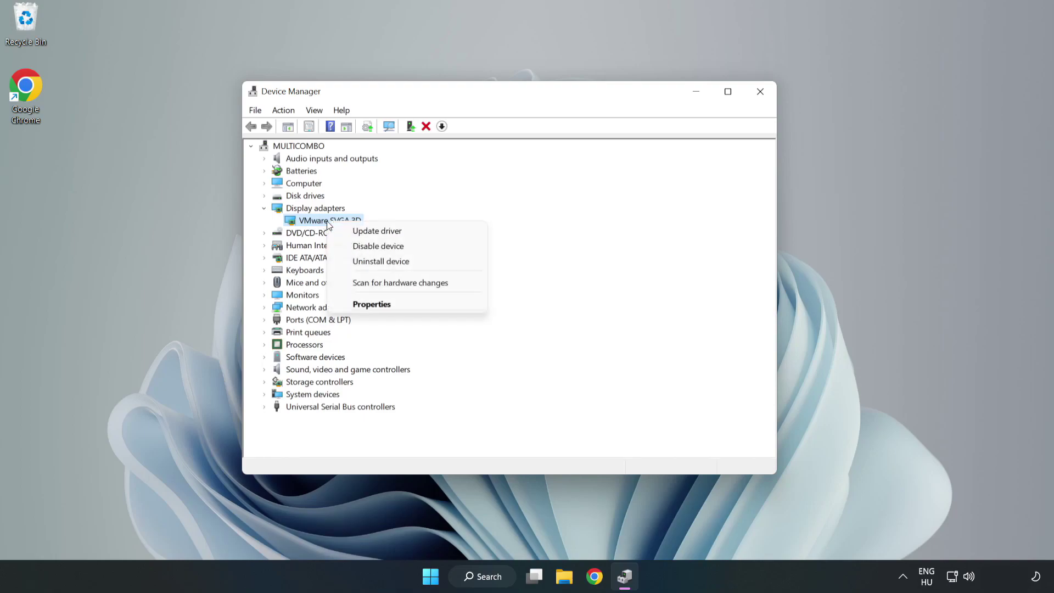
{"action": "left_click", "coordinate": [410, 236]}
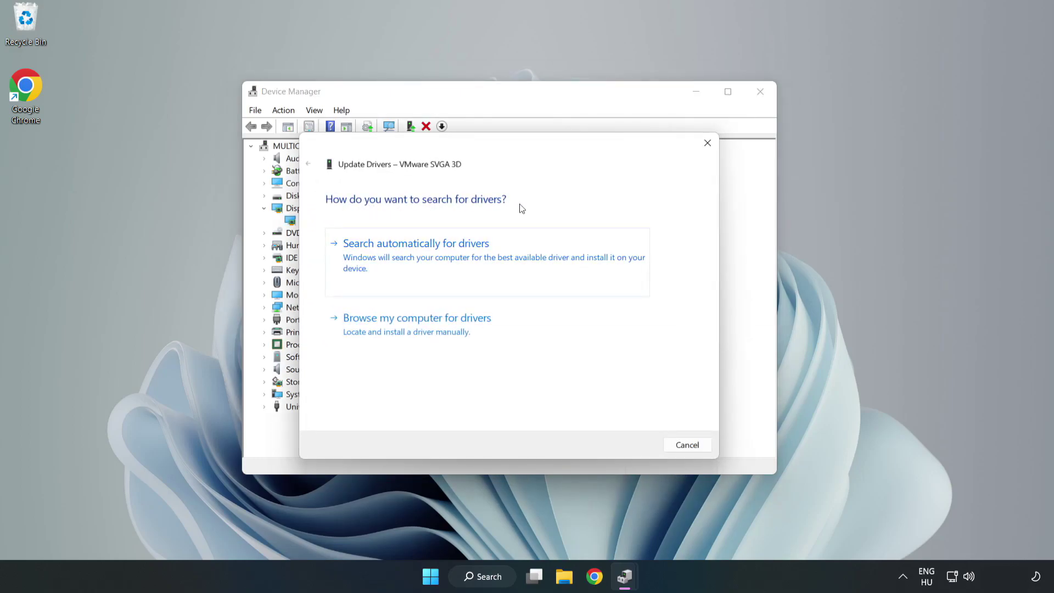
{"action": "left_click", "coordinate": [419, 257]}
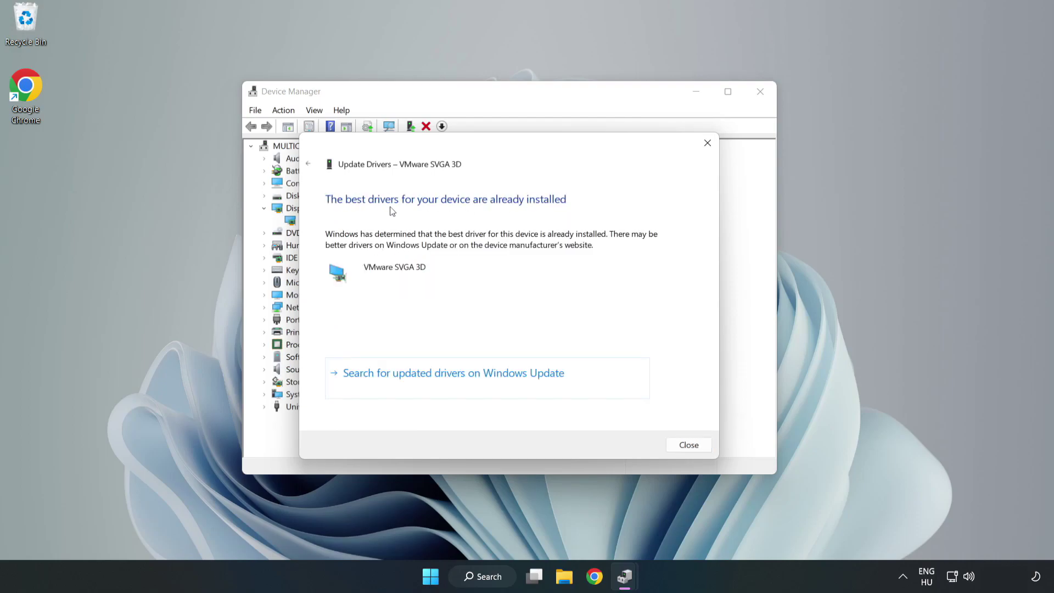
{"action": "left_click", "coordinate": [692, 447]}
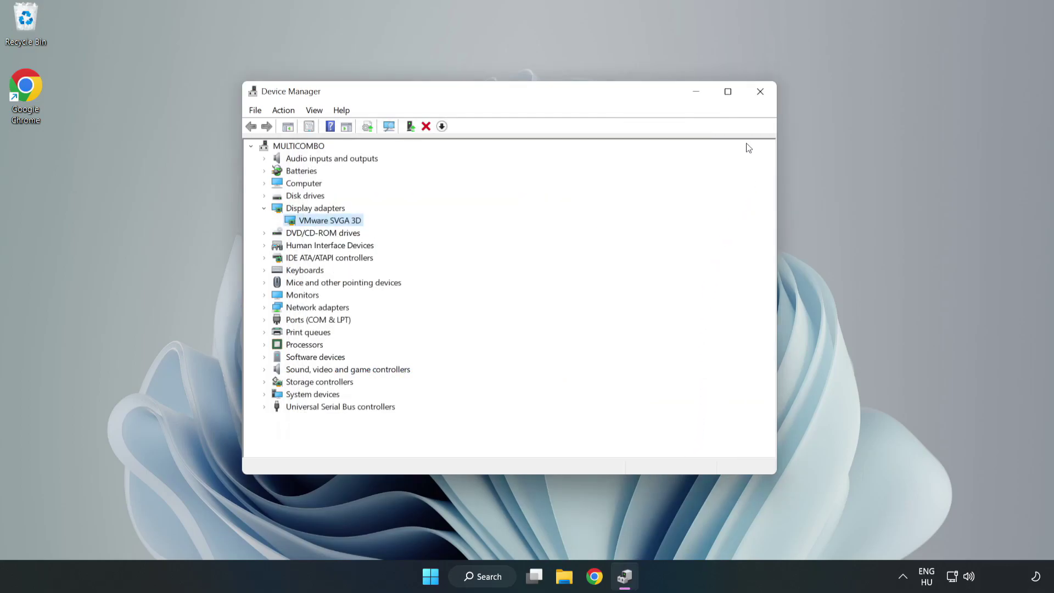
Close Device Manager, run a Windows Update check installing KB2267602, then close Settings
{"action": "left_click", "coordinate": [762, 96]}
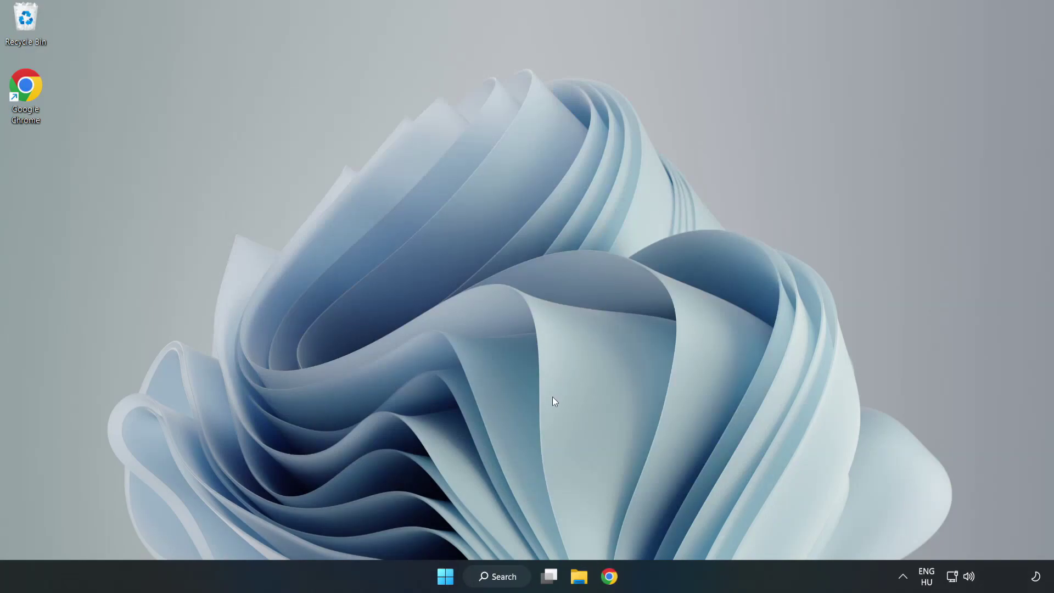
{"action": "left_click", "coordinate": [500, 576]}
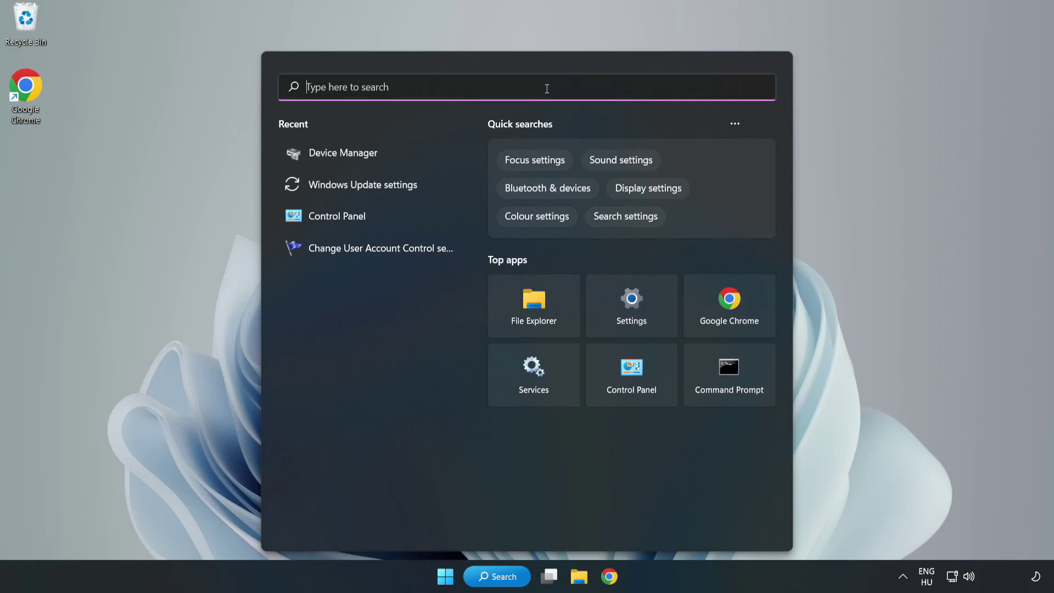
{"action": "type", "text": "updates"}
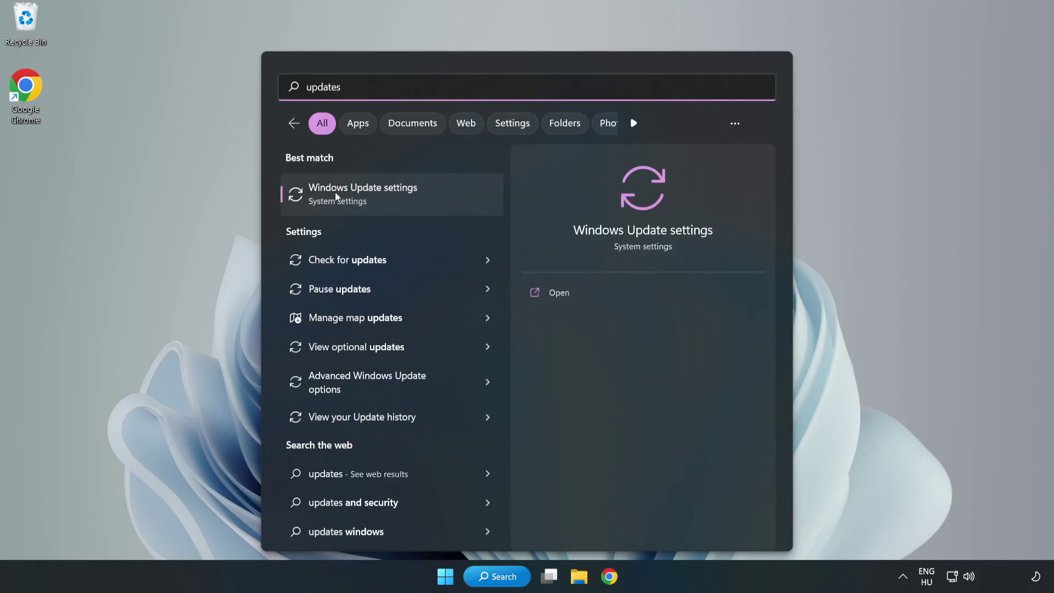
{"action": "left_click", "coordinate": [377, 200]}
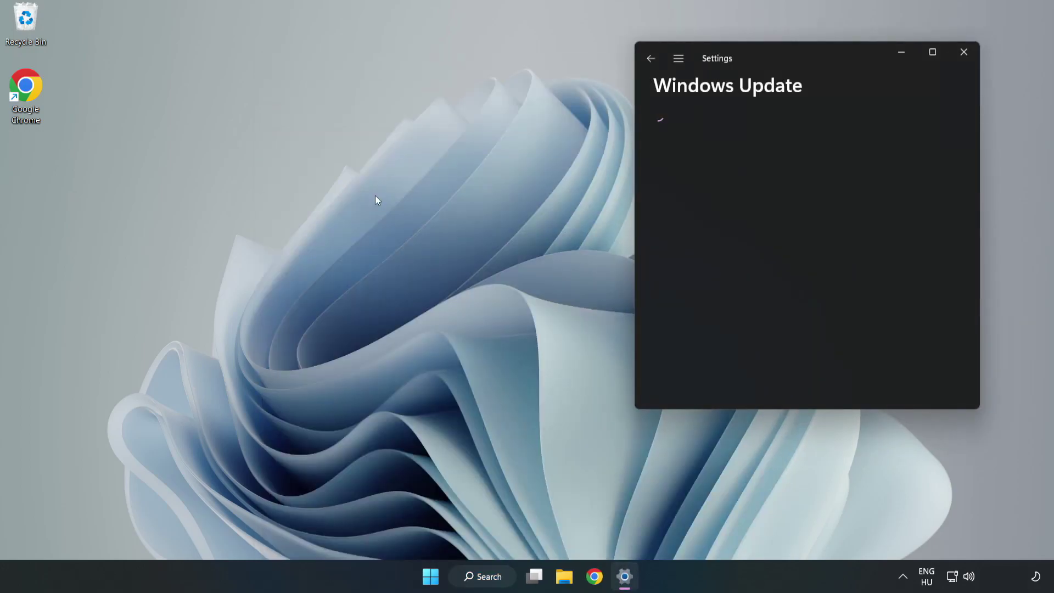
{"action": "left_click", "coordinate": [933, 52]}
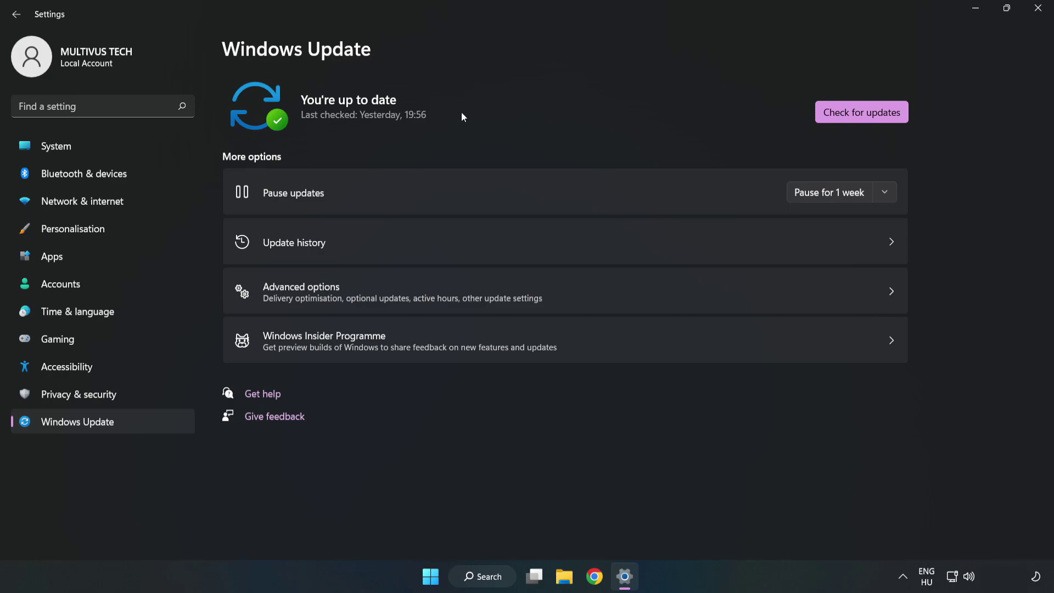
{"action": "left_click", "coordinate": [865, 114]}
{"action": "left_click", "coordinate": [1040, 14]}
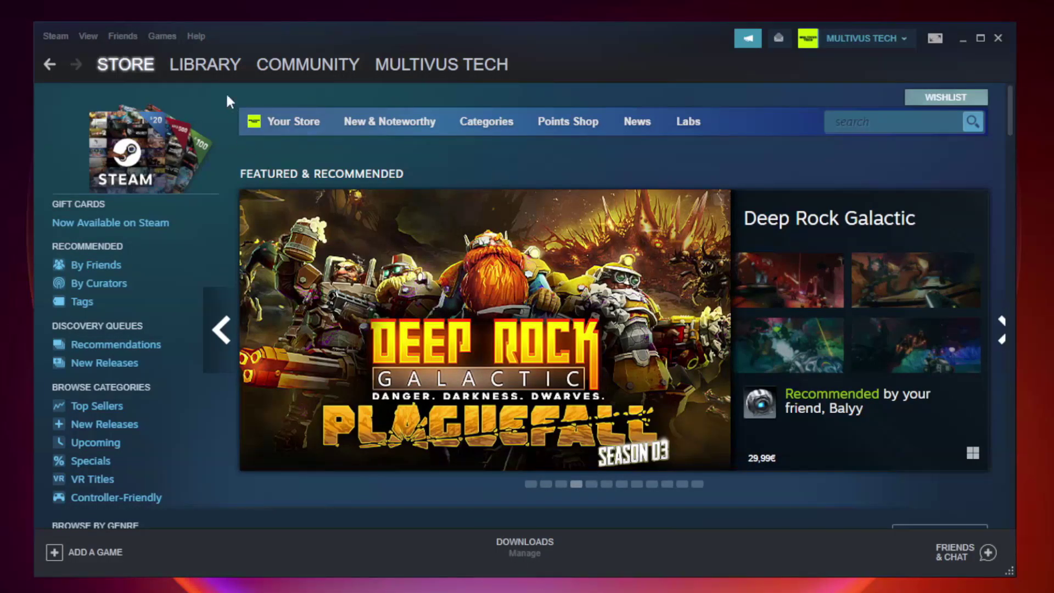
Open Properties for Unturned from the Favorites section of the Steam library
{"action": "mouse_move", "coordinate": [209, 66]}
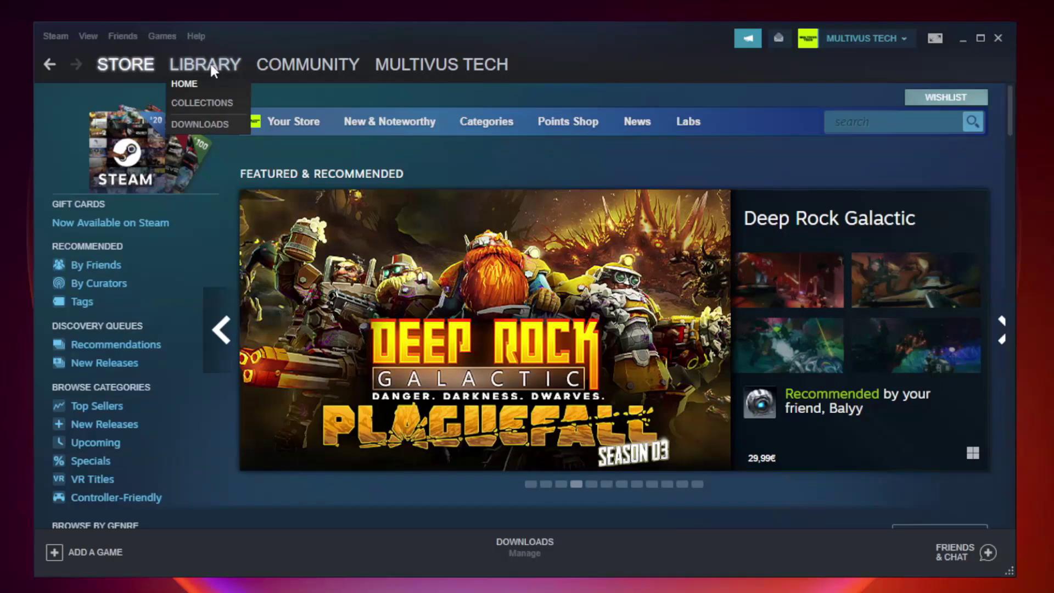
{"action": "left_click", "coordinate": [213, 69]}
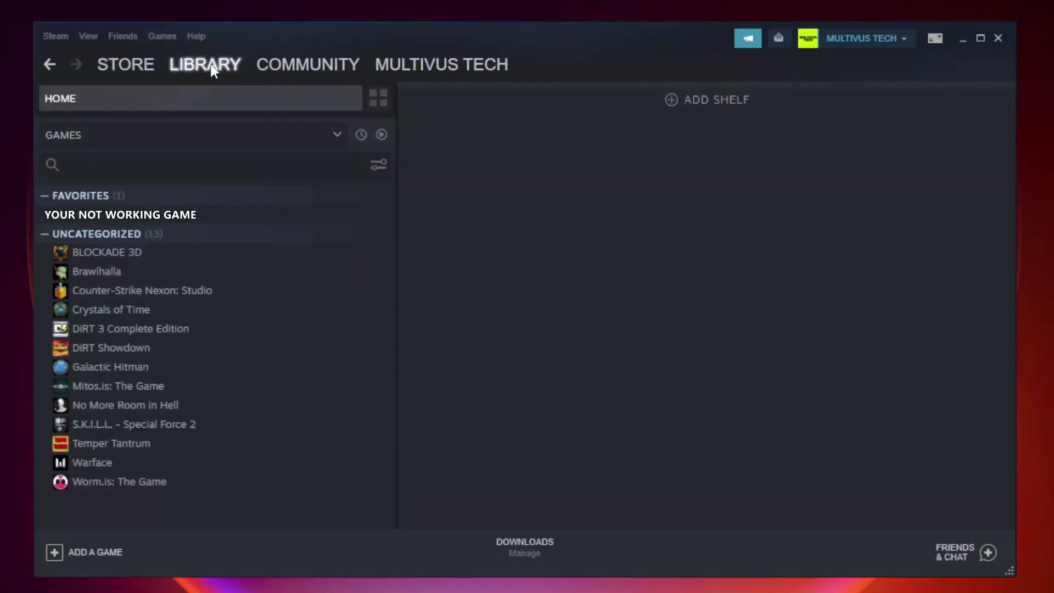
{"action": "right_click", "coordinate": [228, 220]}
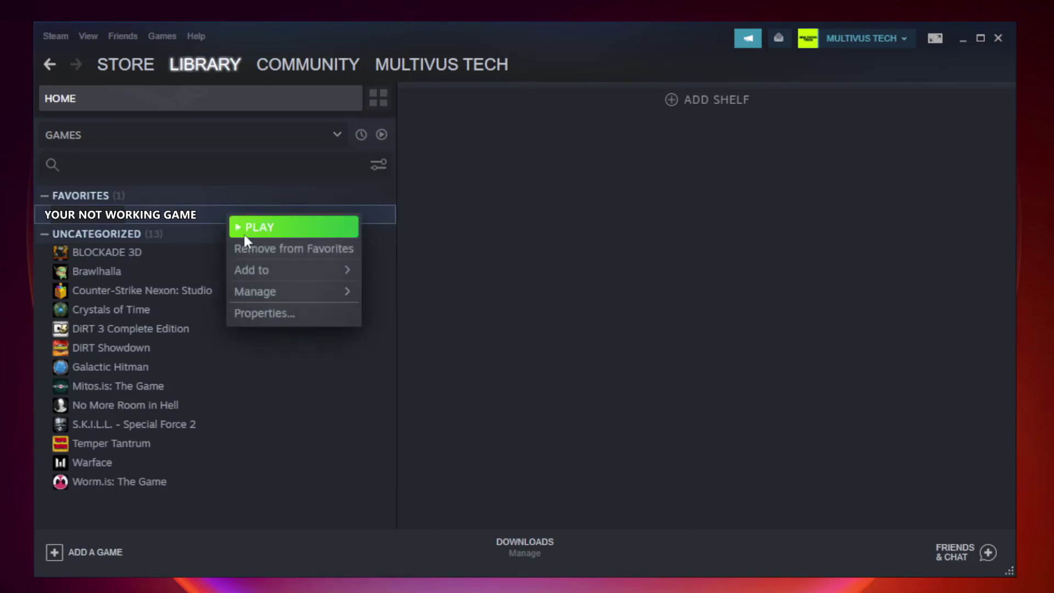
{"action": "left_click", "coordinate": [290, 313]}
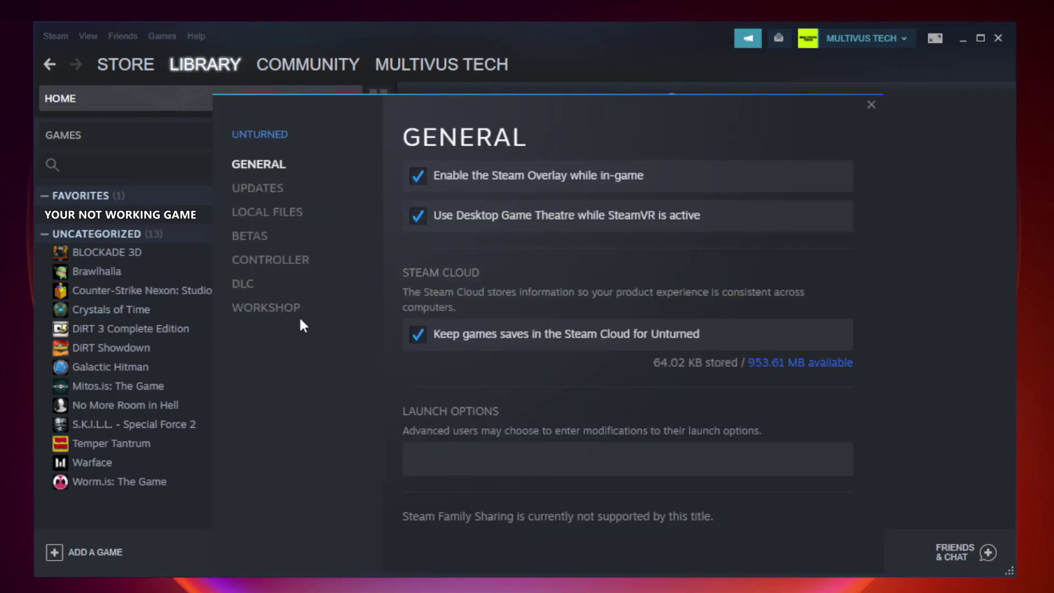
Verify Unturned's local files until all 9192 files are successfully validated
{"action": "left_click", "coordinate": [279, 218]}
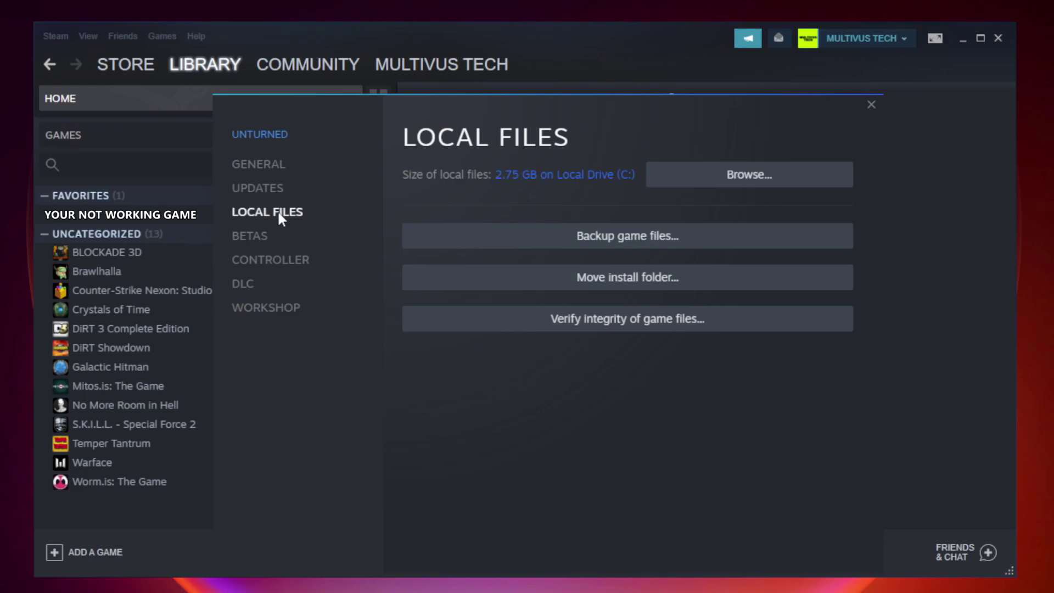
{"action": "left_click", "coordinate": [636, 326]}
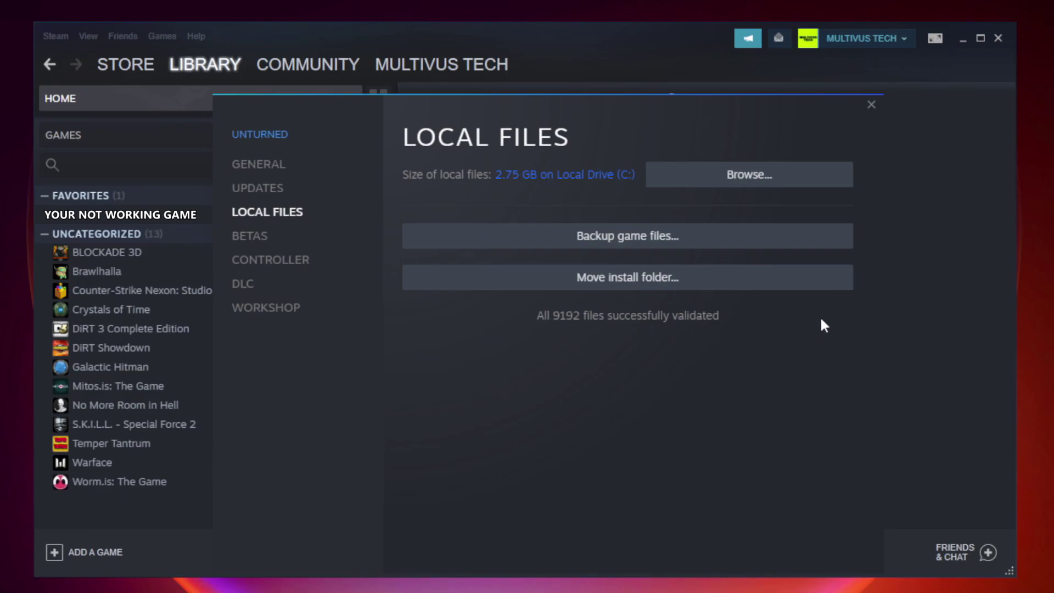
Open the Compatibility settings of the YOUR NOT WORKING GAME shortcut in the install folder
{"action": "left_click", "coordinate": [752, 188]}
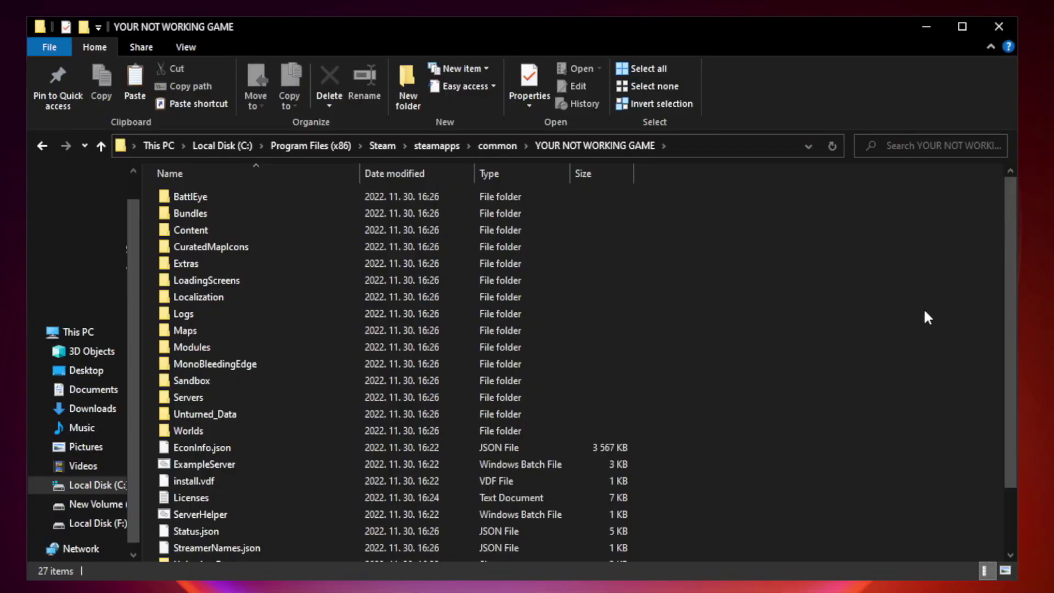
{"action": "left_click_drag", "start_coordinate": [1011, 288], "coordinate": [1013, 379]}
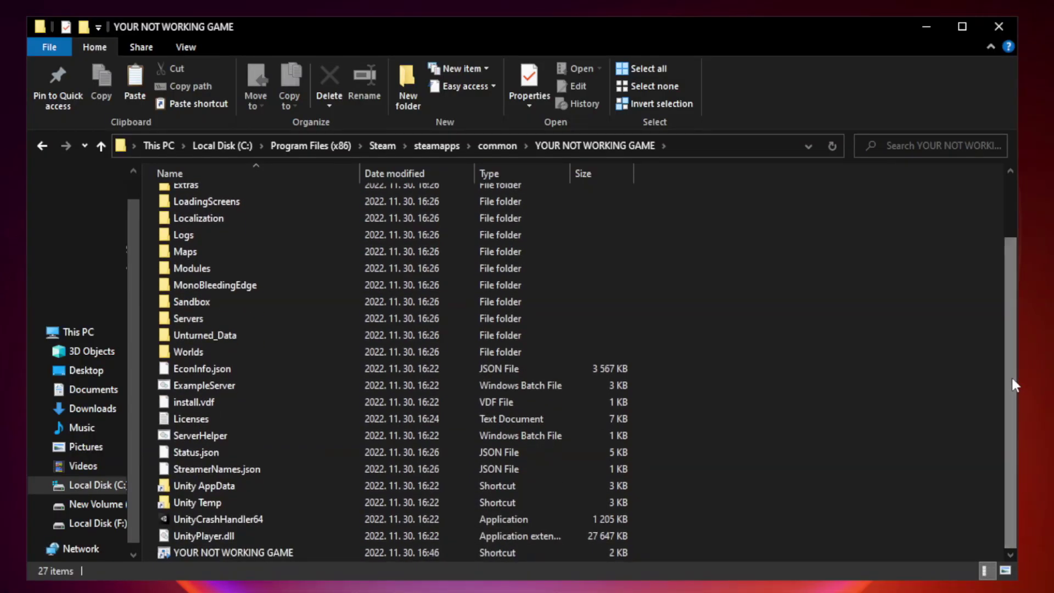
{"action": "left_click", "coordinate": [419, 552]}
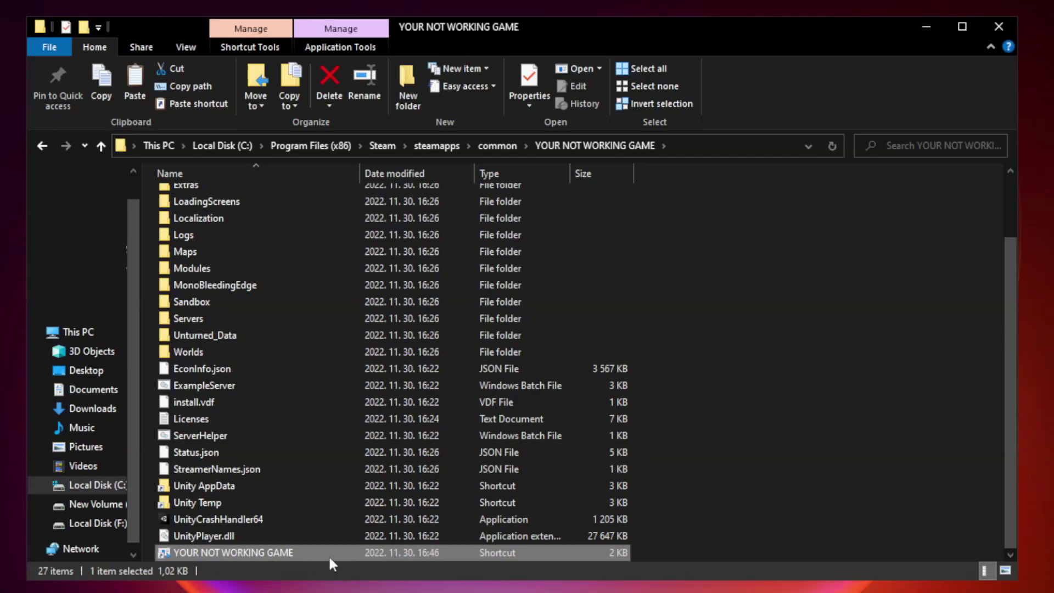
{"action": "right_click", "coordinate": [357, 552]}
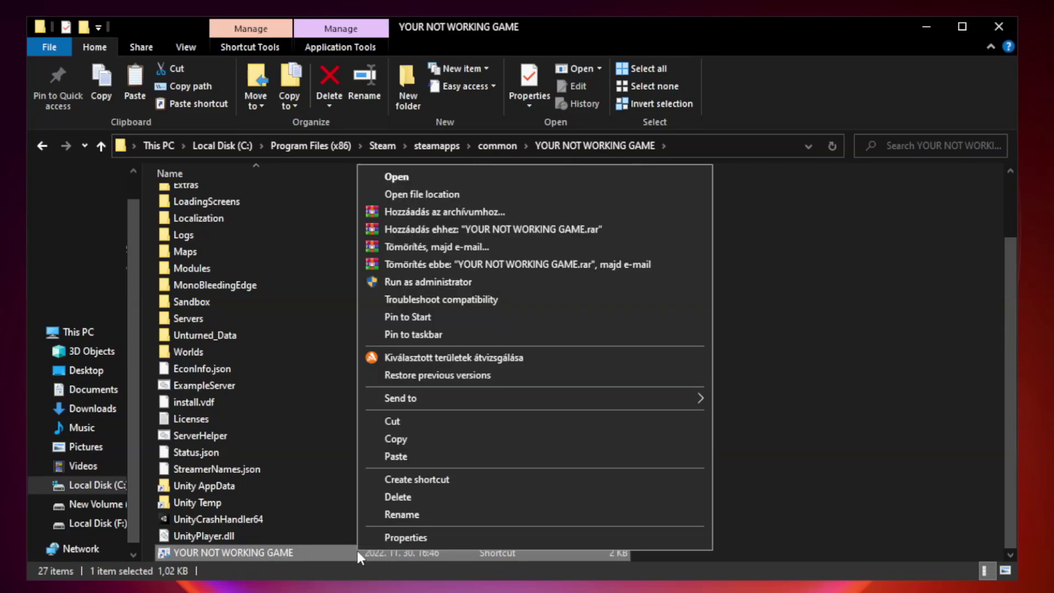
{"action": "left_click", "coordinate": [531, 538]}
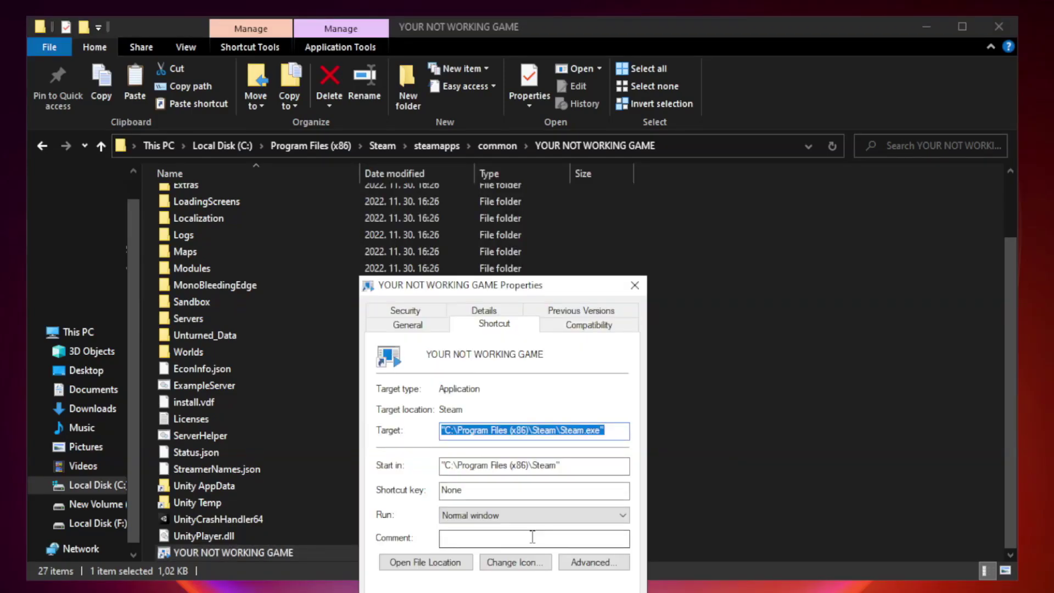
{"action": "left_click_drag", "start_coordinate": [524, 289], "coordinate": [522, 118]}
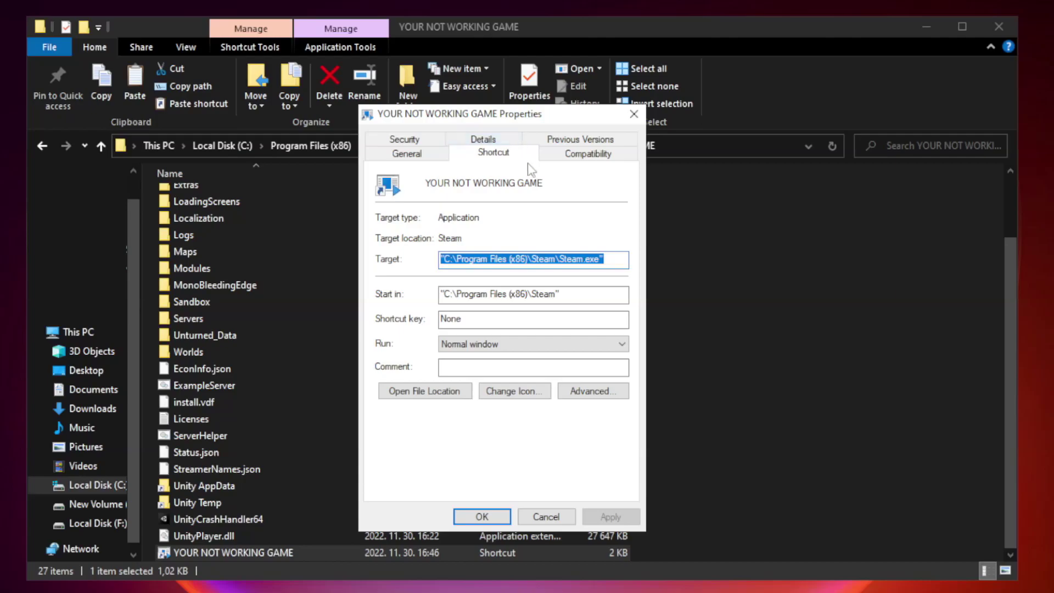
{"action": "left_click", "coordinate": [584, 158]}
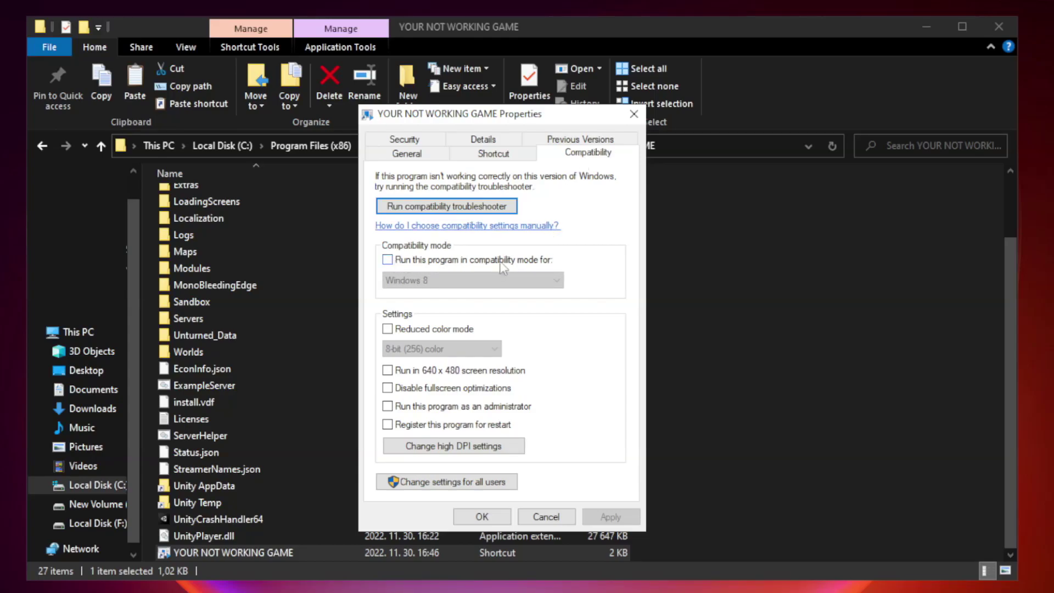
Set Windows 8 compatibility mode, disable fullscreen optimizations, run as administrator, and apply
{"action": "left_click", "coordinate": [421, 265]}
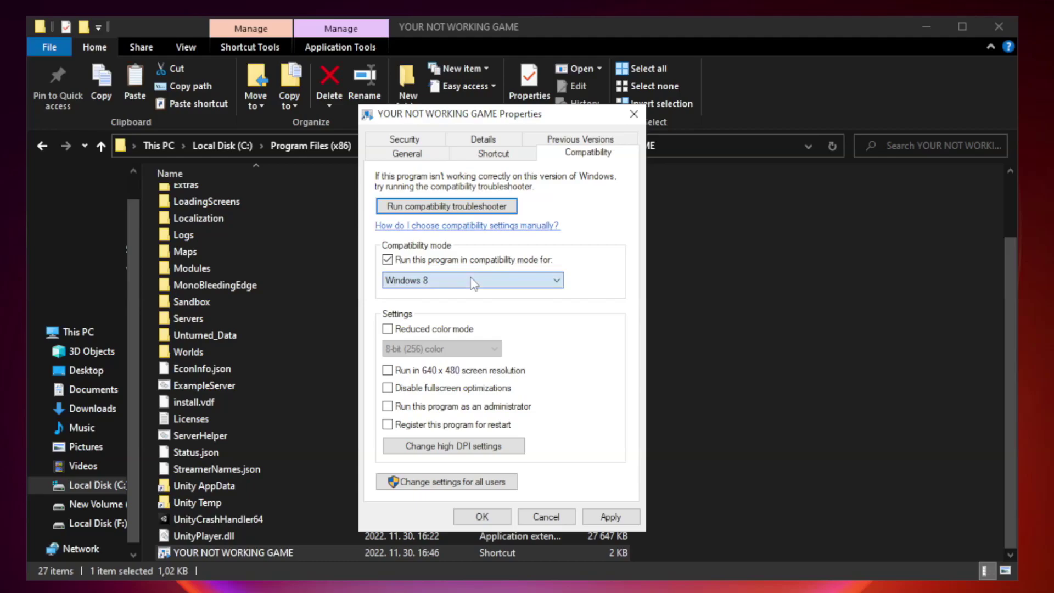
{"action": "left_click", "coordinate": [442, 280]}
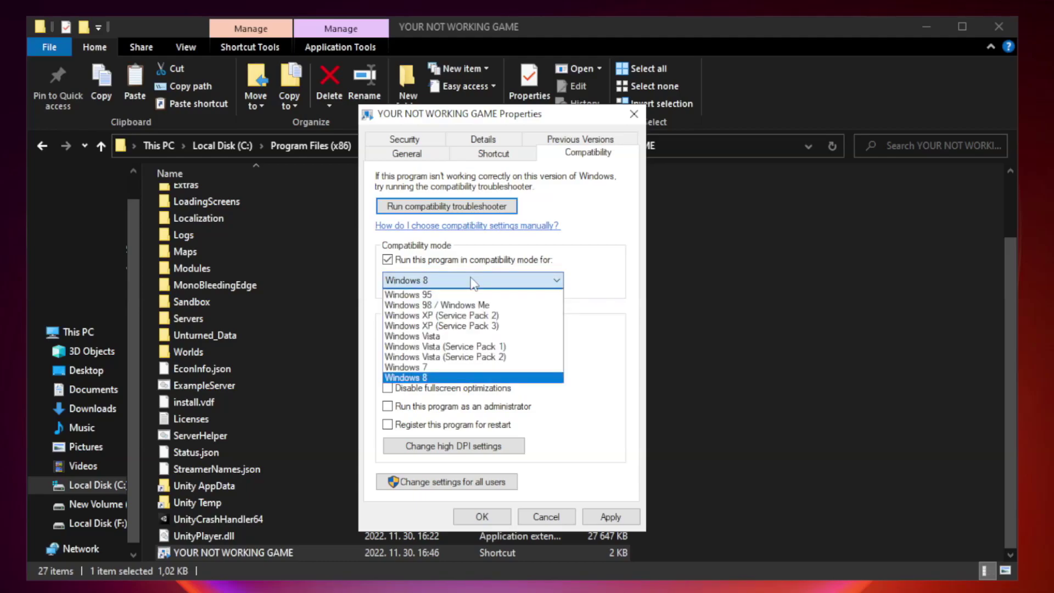
{"action": "left_click", "coordinate": [446, 378]}
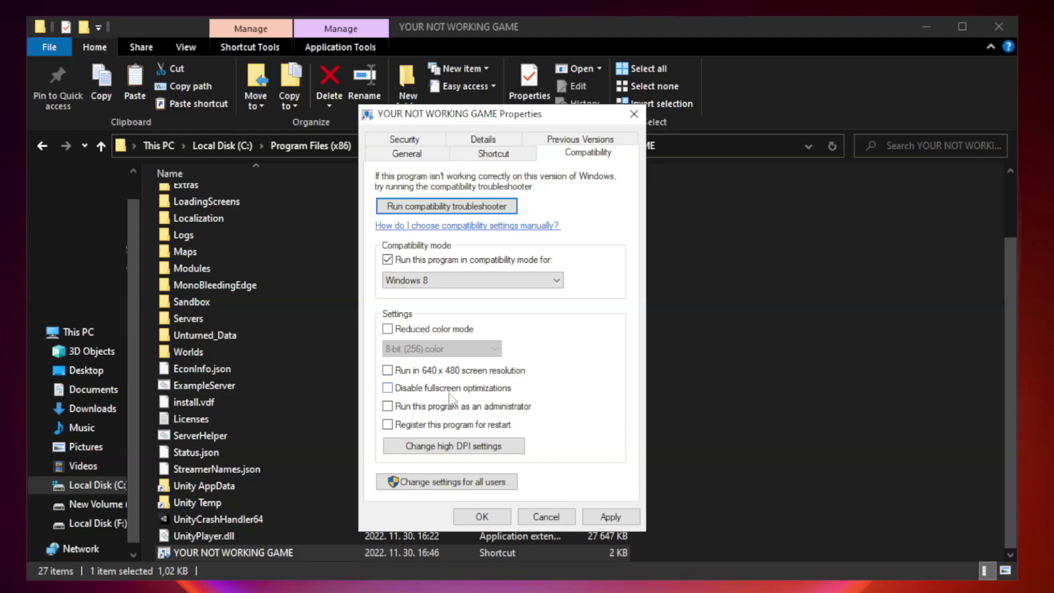
{"action": "left_click", "coordinate": [413, 391]}
{"action": "left_click", "coordinate": [414, 412]}
{"action": "left_click", "coordinate": [611, 517]}
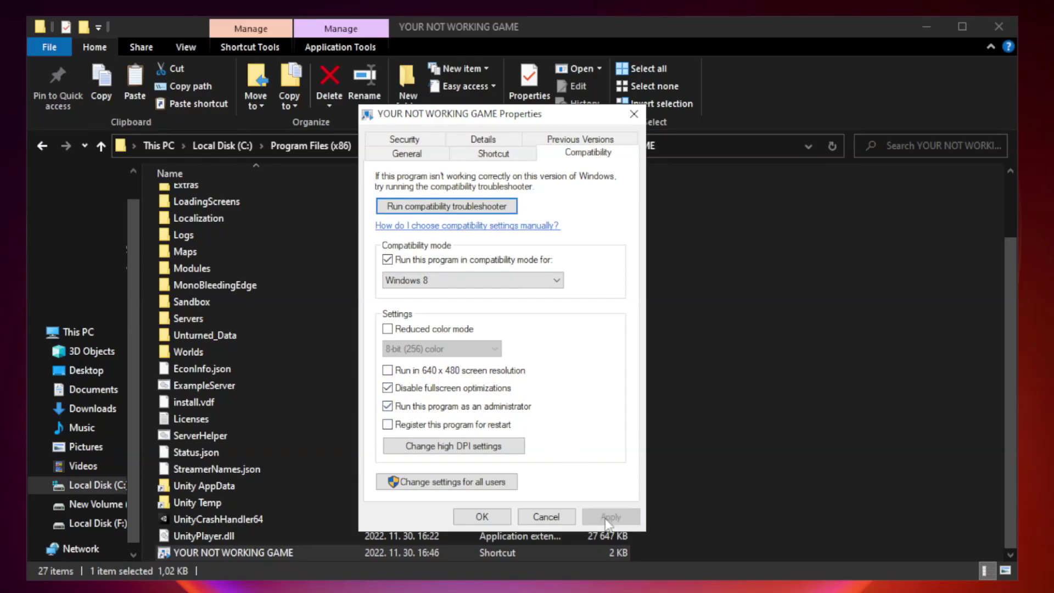
{"action": "left_click", "coordinate": [482, 518]}
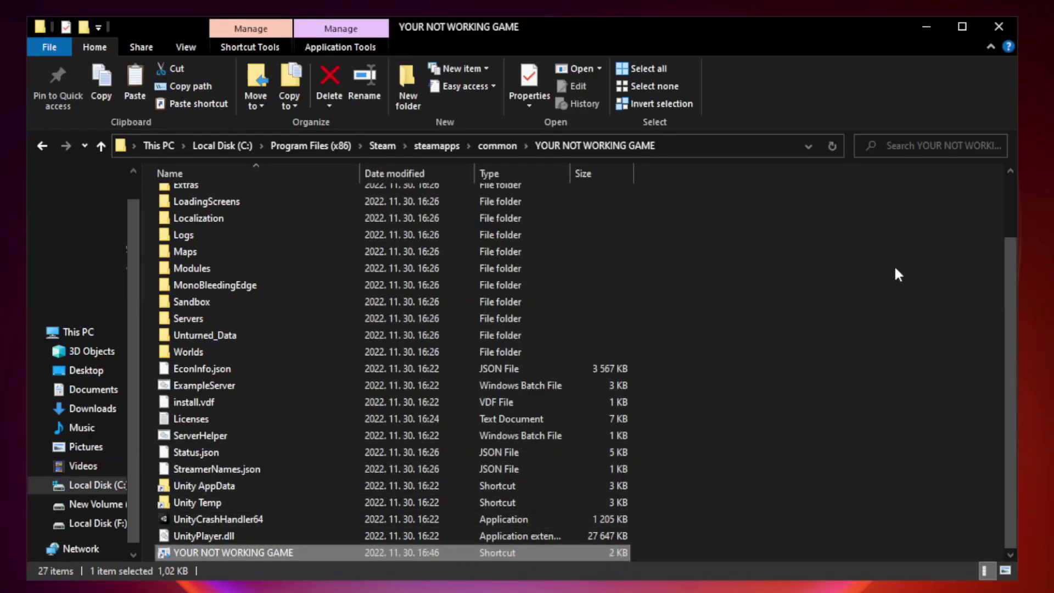
Close the game folder window and launch Task Manager from the Win+X menu
{"action": "left_click", "coordinate": [999, 27]}
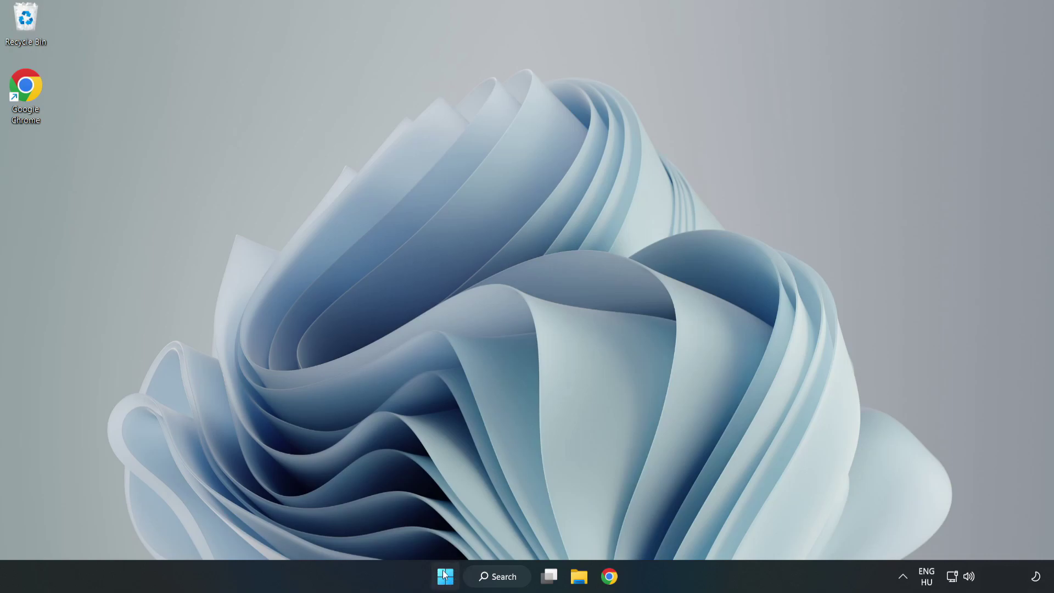
{"action": "right_click", "coordinate": [446, 577]}
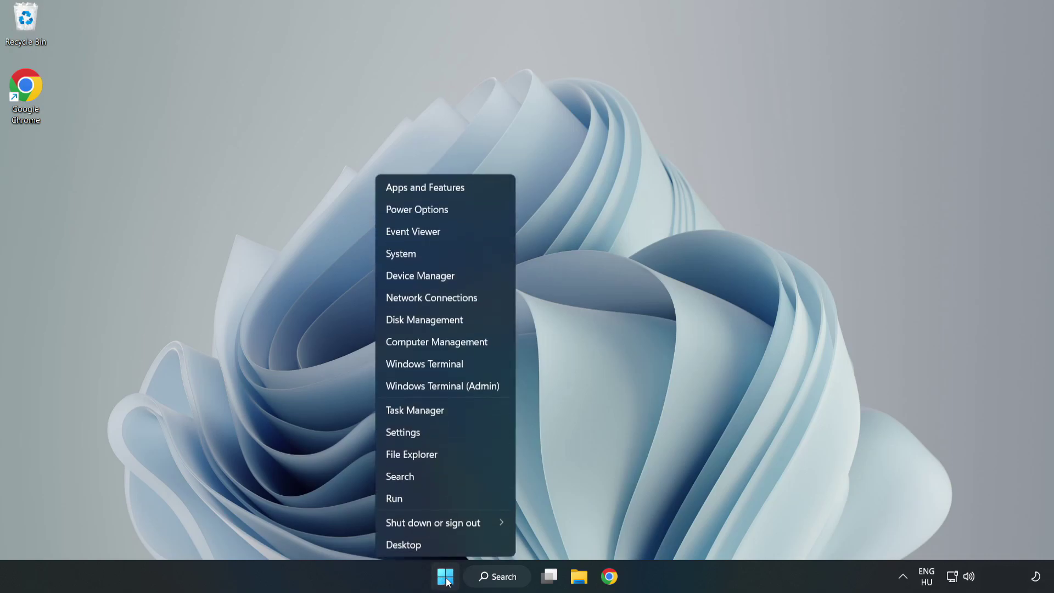
{"action": "left_click", "coordinate": [444, 411]}
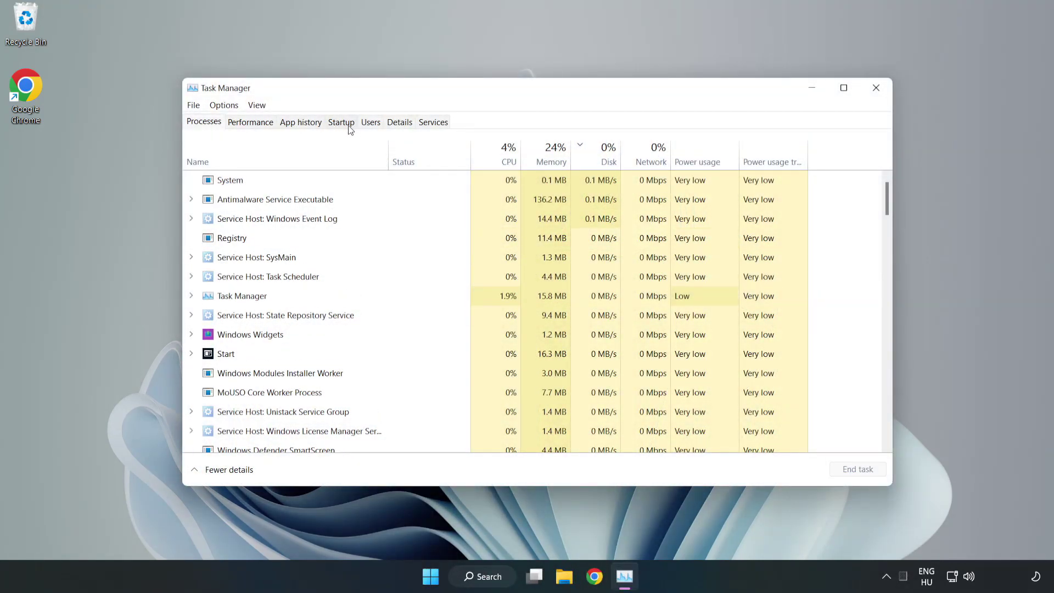
Disable Cortana, Microsoft Edge, Microsoft Teams and Phone Link as startup apps, then close Task Manager
{"action": "left_click", "coordinate": [343, 126]}
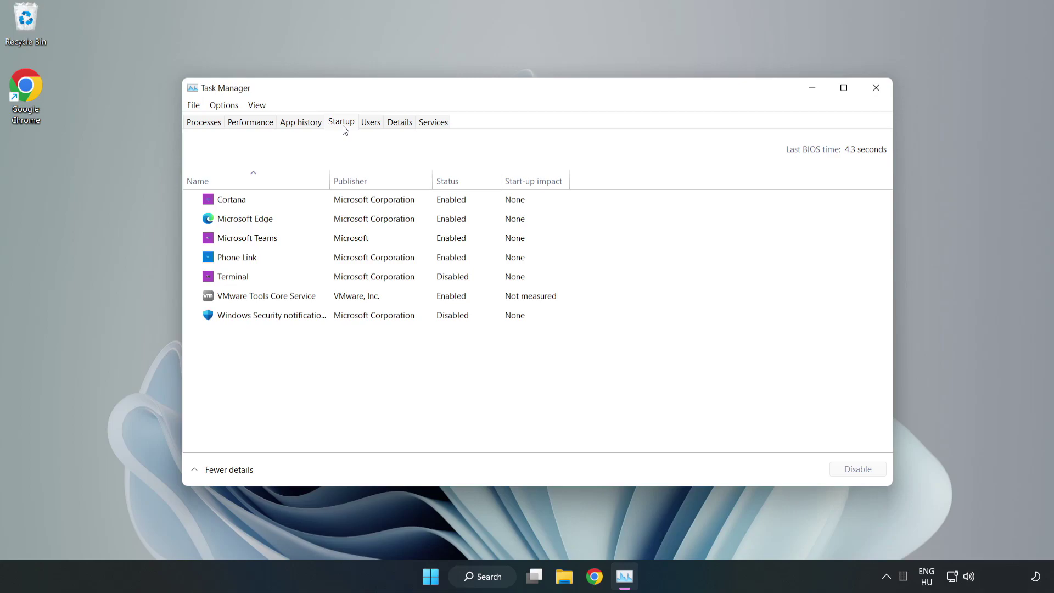
{"action": "left_click", "coordinate": [363, 207]}
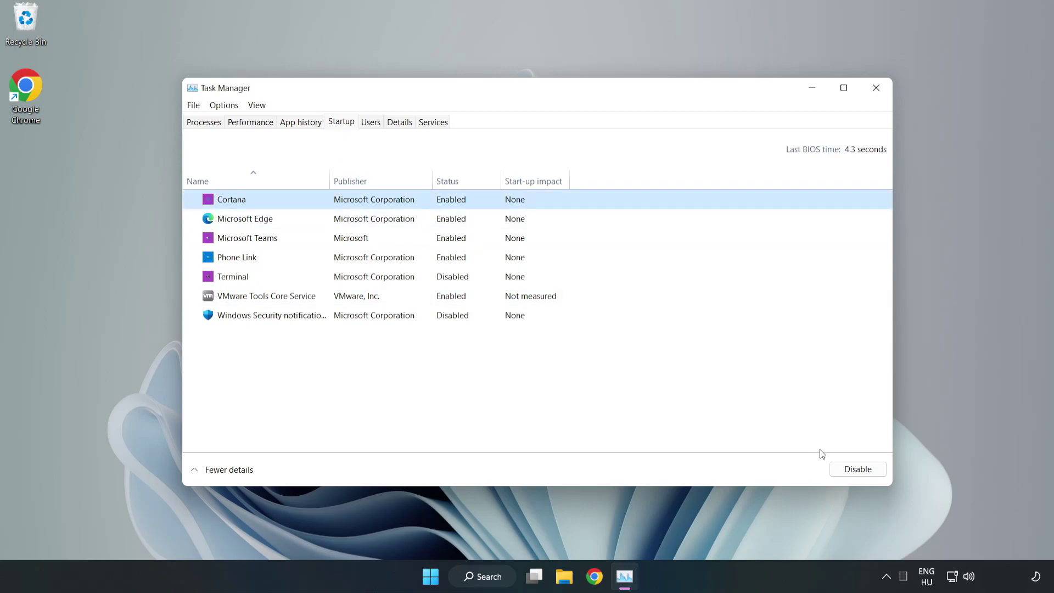
{"action": "left_click", "coordinate": [857, 470]}
{"action": "left_click", "coordinate": [458, 219]}
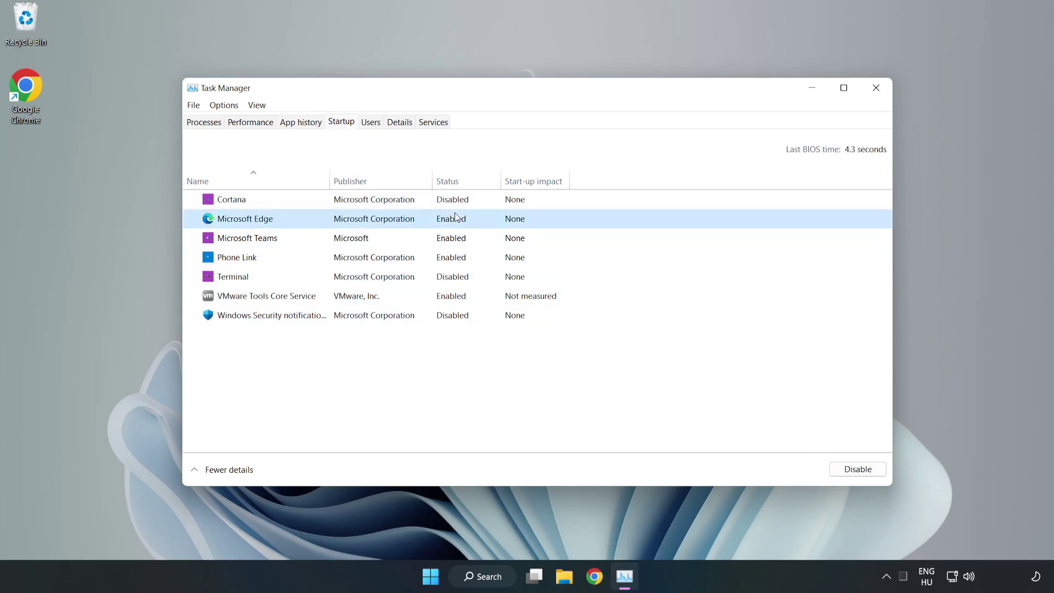
{"action": "left_click", "coordinate": [849, 467]}
{"action": "left_click", "coordinate": [348, 239]}
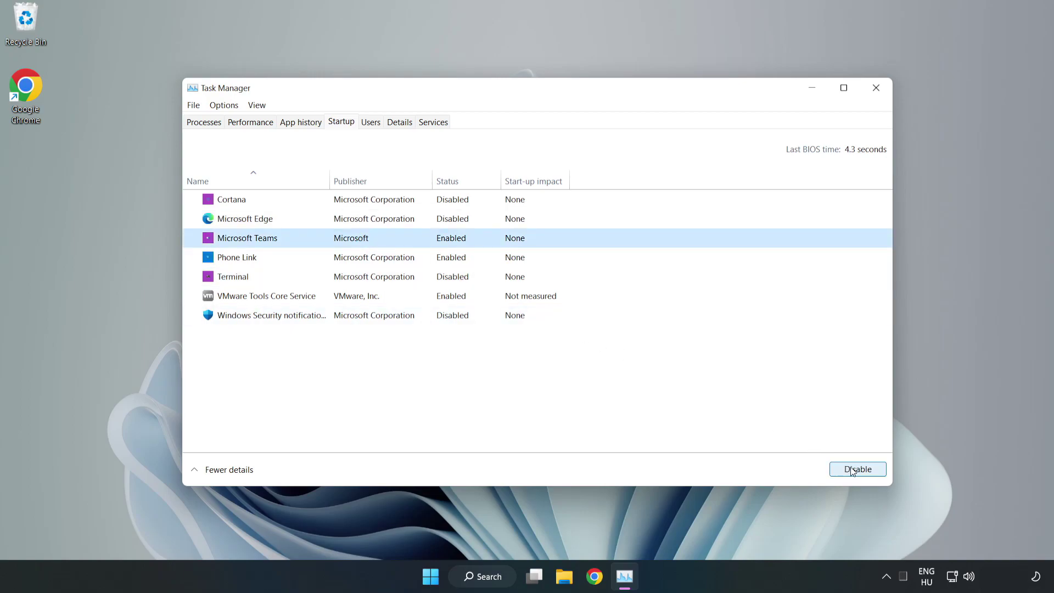
{"action": "left_click", "coordinate": [853, 471]}
{"action": "left_click", "coordinate": [351, 259]}
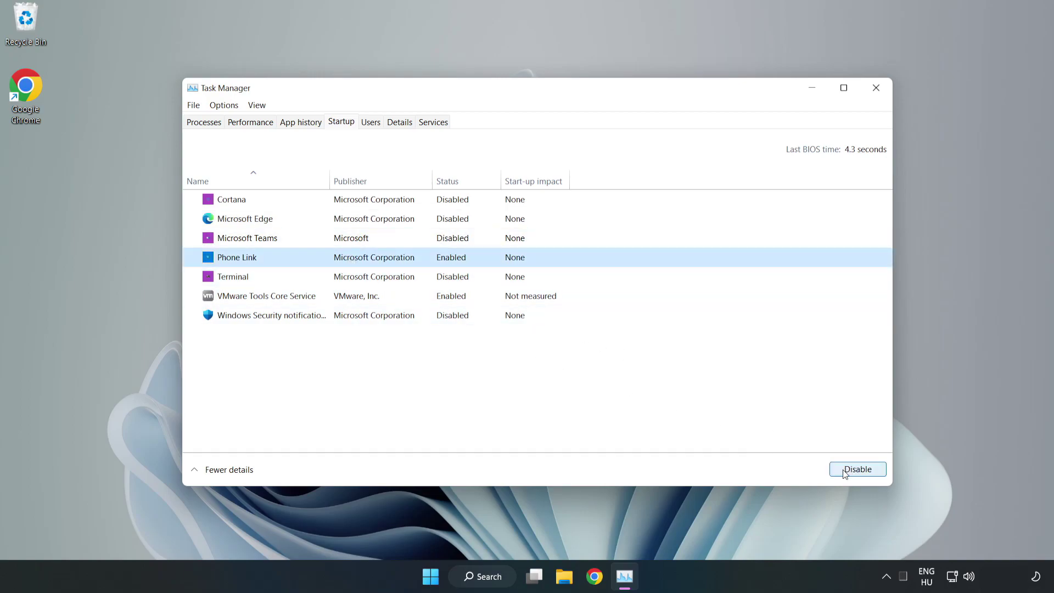
{"action": "left_click", "coordinate": [877, 474]}
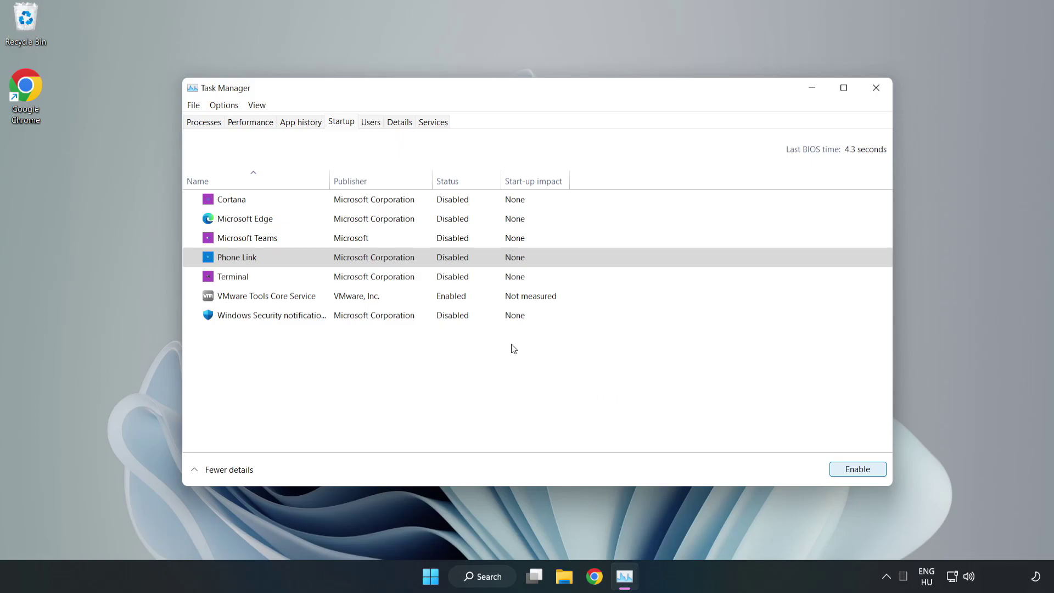
{"action": "left_click", "coordinate": [877, 89]}
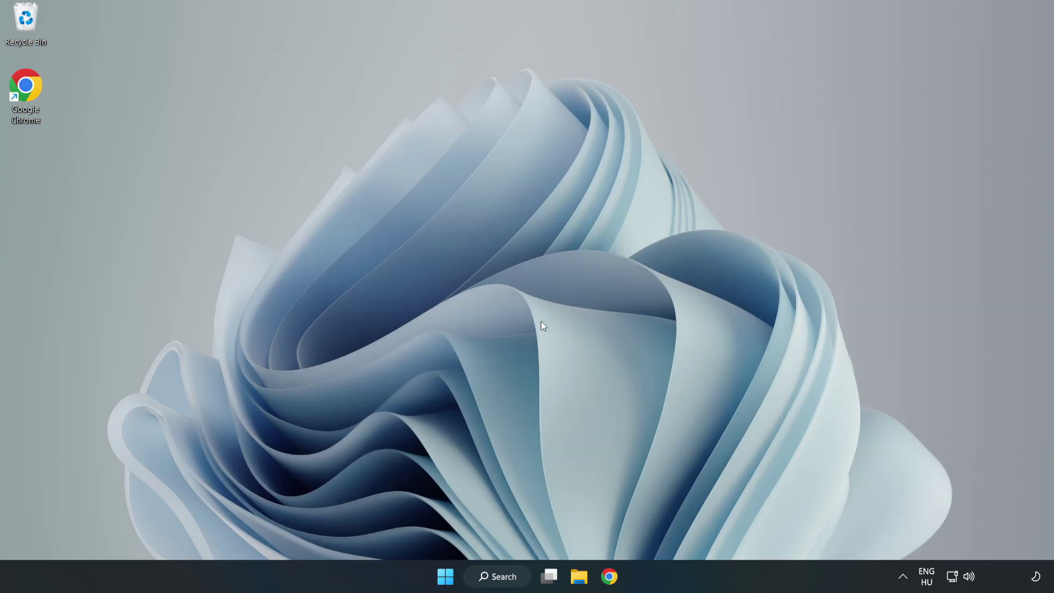
Download dxwebsetup.exe from the DirectX End-User Runtime Web Installer page in Chrome
{"action": "left_click", "coordinate": [608, 581]}
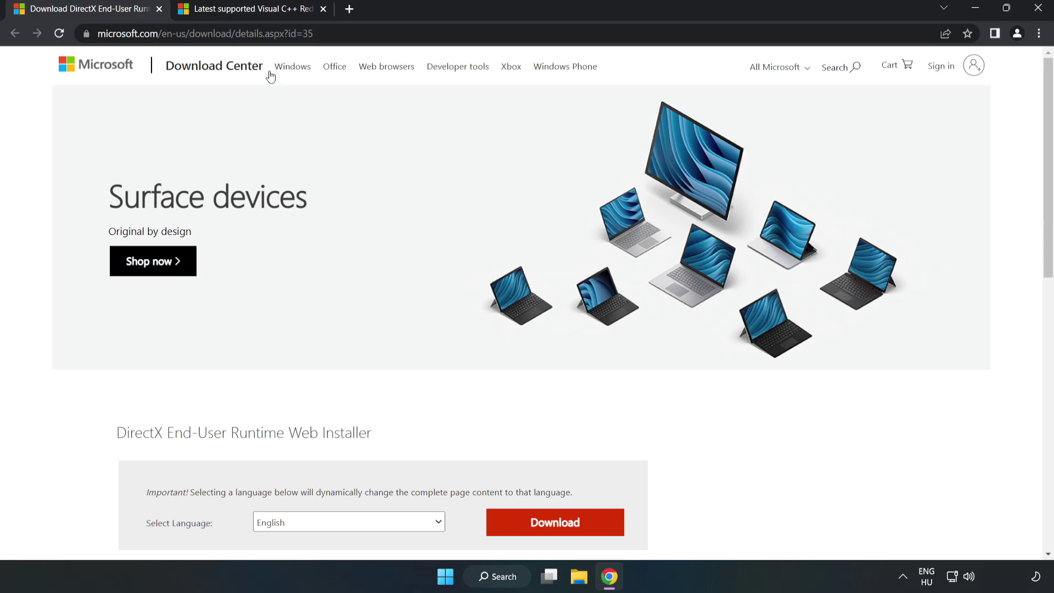
{"action": "left_click", "coordinate": [112, 33]}
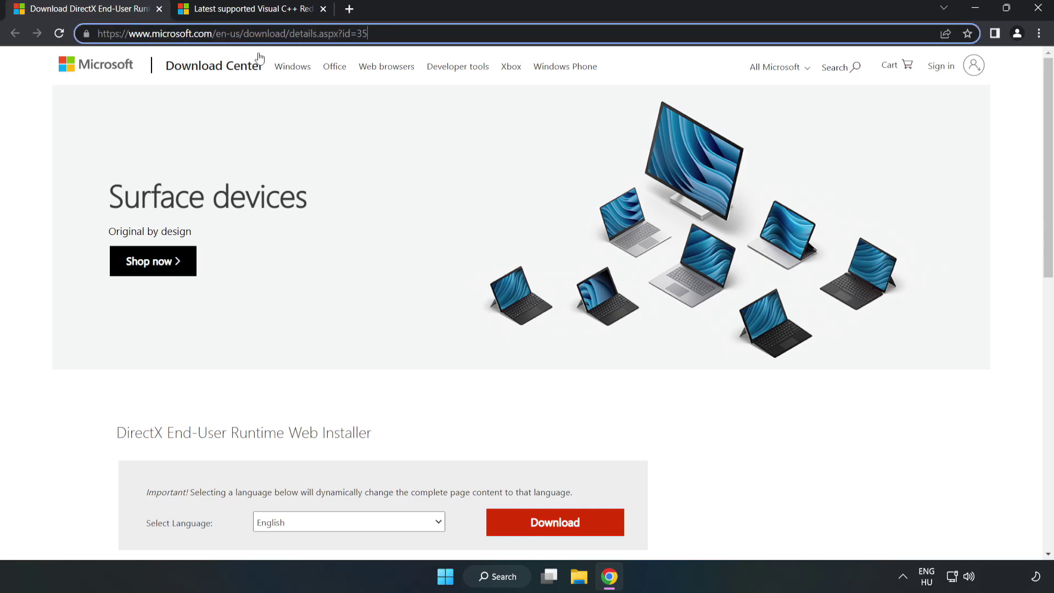
{"action": "left_click", "coordinate": [44, 125]}
{"action": "scroll", "coordinate": [44, 126], "scroll_direction": "down", "scroll_amount": 3}
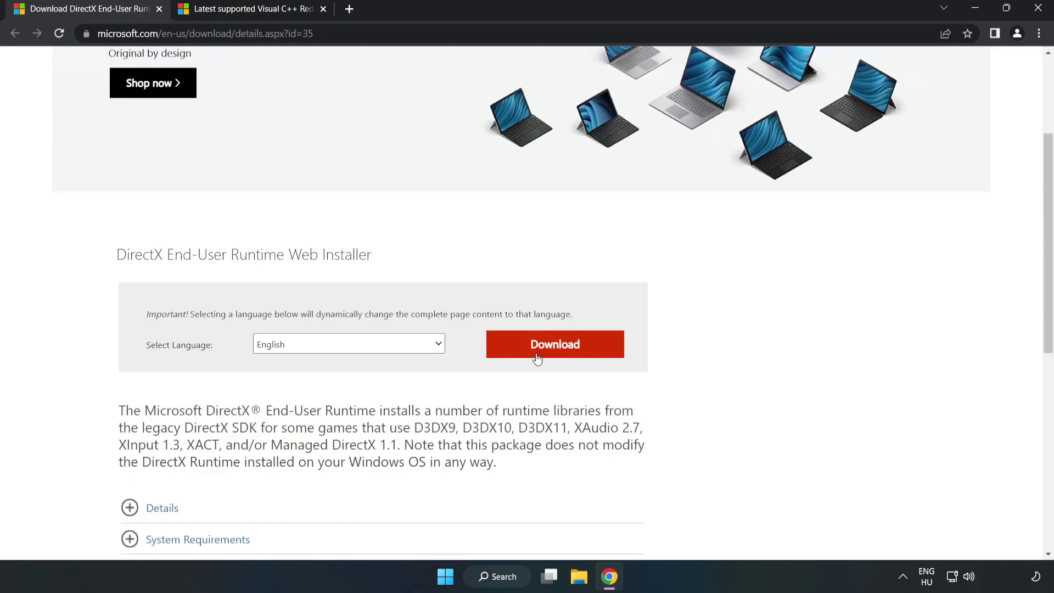
{"action": "left_click", "coordinate": [559, 353]}
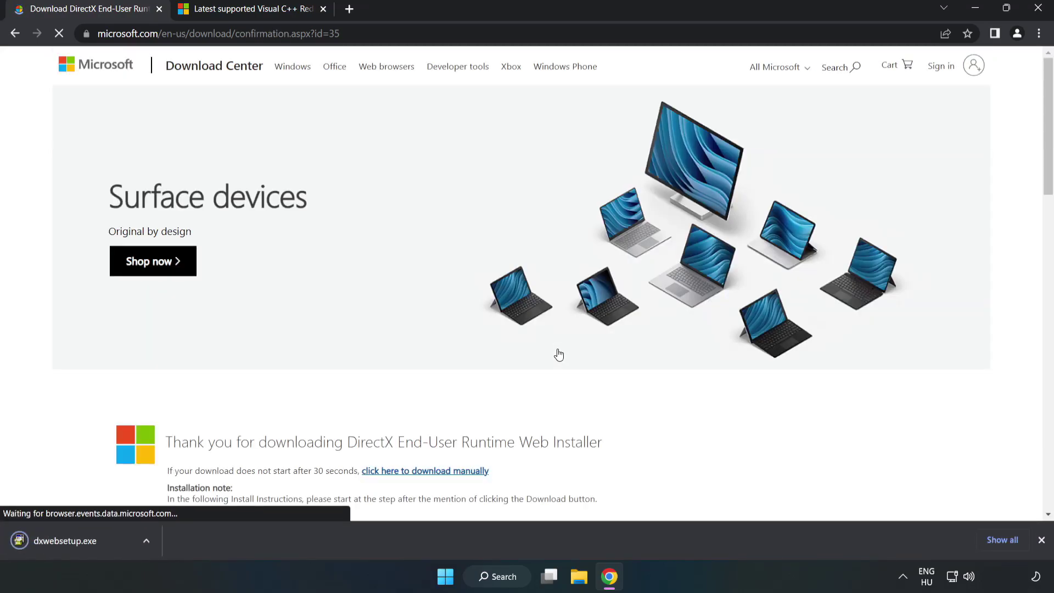
Run dxwebsetup.exe, accept the license, decline the Bing Bar, and finish DirectX Setup
{"action": "left_click", "coordinate": [77, 541]}
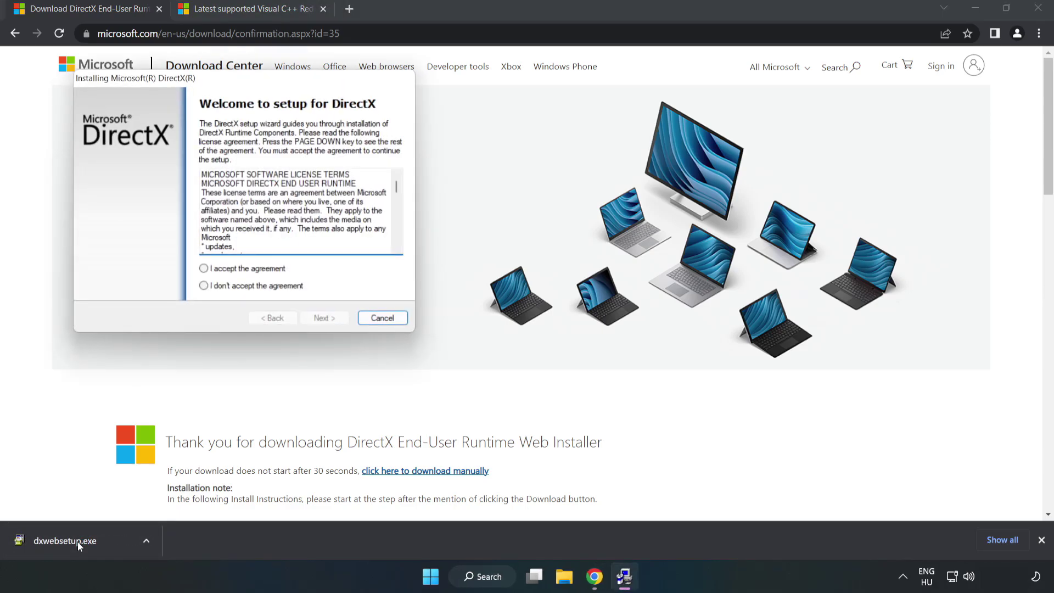
{"action": "left_click_drag", "start_coordinate": [240, 85], "coordinate": [513, 177]}
{"action": "left_click_drag", "start_coordinate": [670, 281], "coordinate": [661, 335]}
{"action": "left_click", "coordinate": [487, 363]}
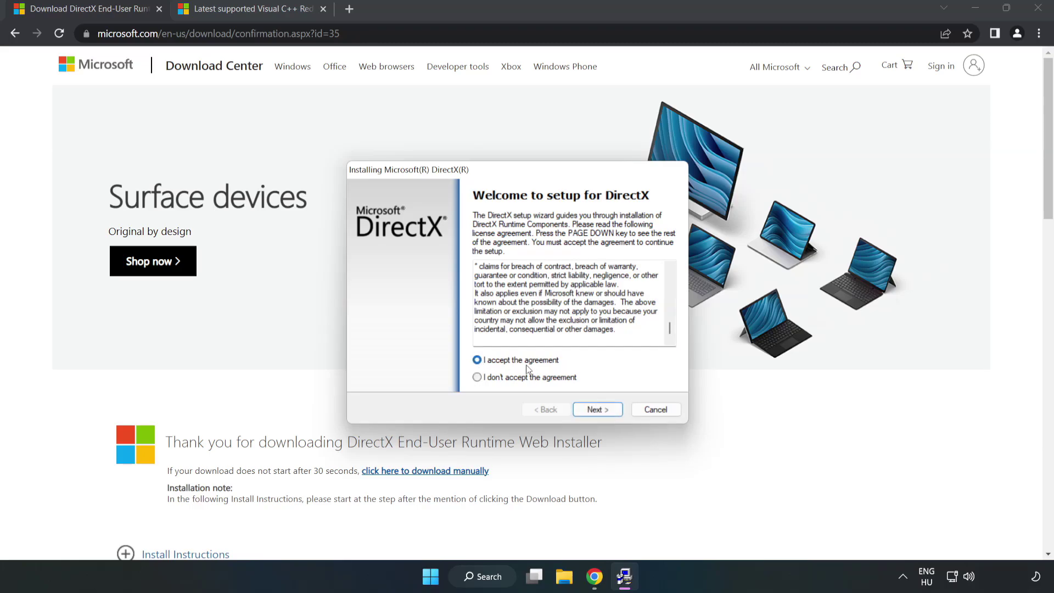
{"action": "left_click", "coordinate": [597, 410]}
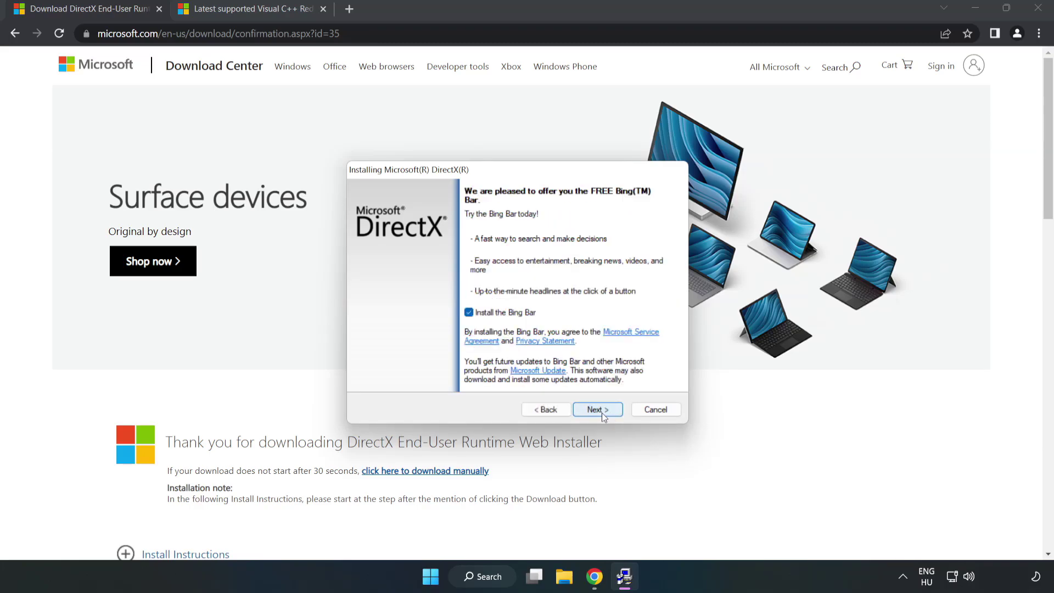
{"action": "left_click", "coordinate": [469, 312]}
{"action": "left_click", "coordinate": [597, 410]}
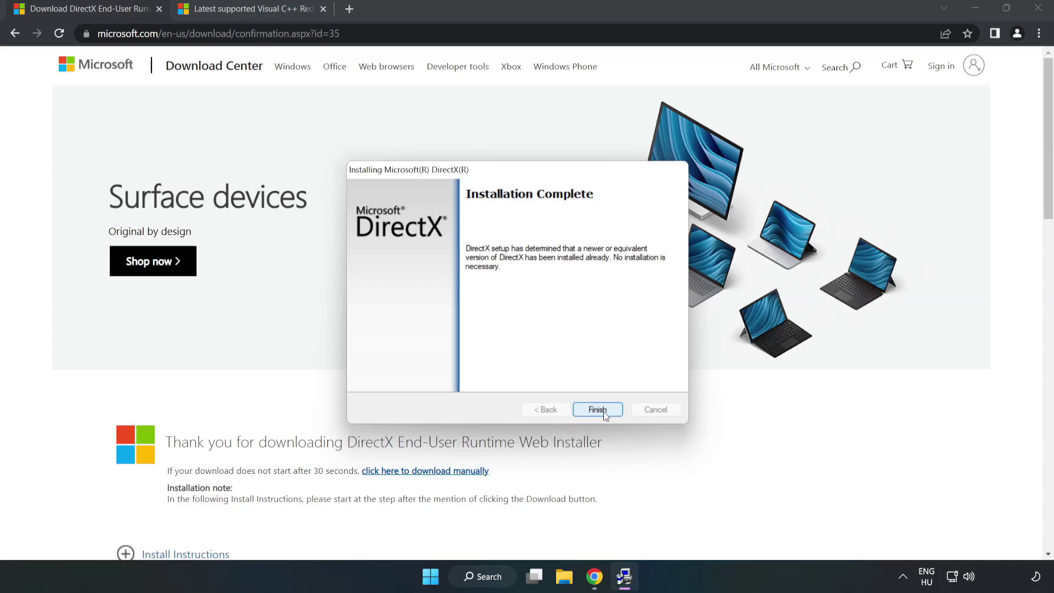
{"action": "left_click", "coordinate": [599, 410]}
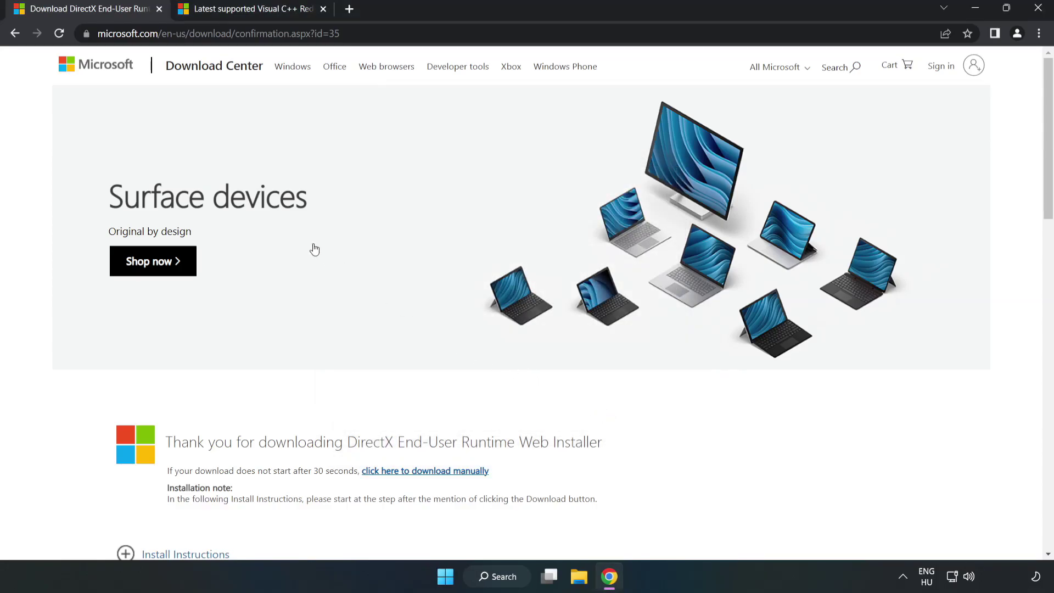
Switch to the Visual C++ Redistributable page and close the DirectX download page
{"action": "left_click", "coordinate": [157, 8]}
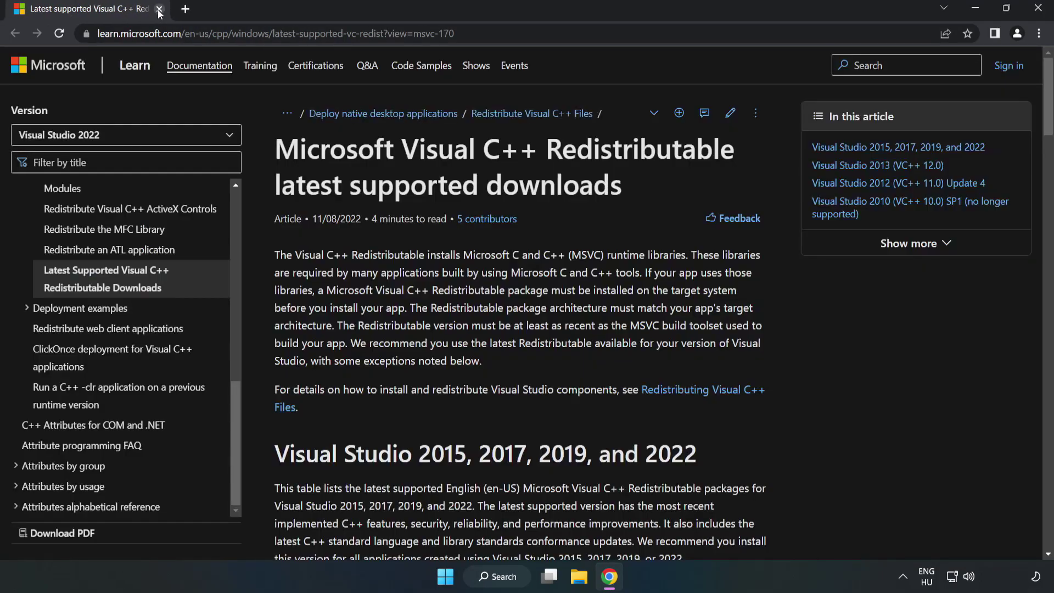
{"action": "left_click", "coordinate": [481, 33]}
{"action": "mouse_move", "coordinate": [480, 33]}
{"action": "left_mouse_down"}
{"action": "mouse_move", "coordinate": [98, 33]}
{"action": "mouse_move", "coordinate": [461, 33]}
{"action": "left_mouse_up"}
{"action": "left_click", "coordinate": [420, 197]}
Download the ARM64, x86 and x64 vc_redist installers from the Visual Studio 2015–2022 table
{"action": "scroll", "coordinate": [420, 196], "scroll_direction": "down", "scroll_amount": 6}
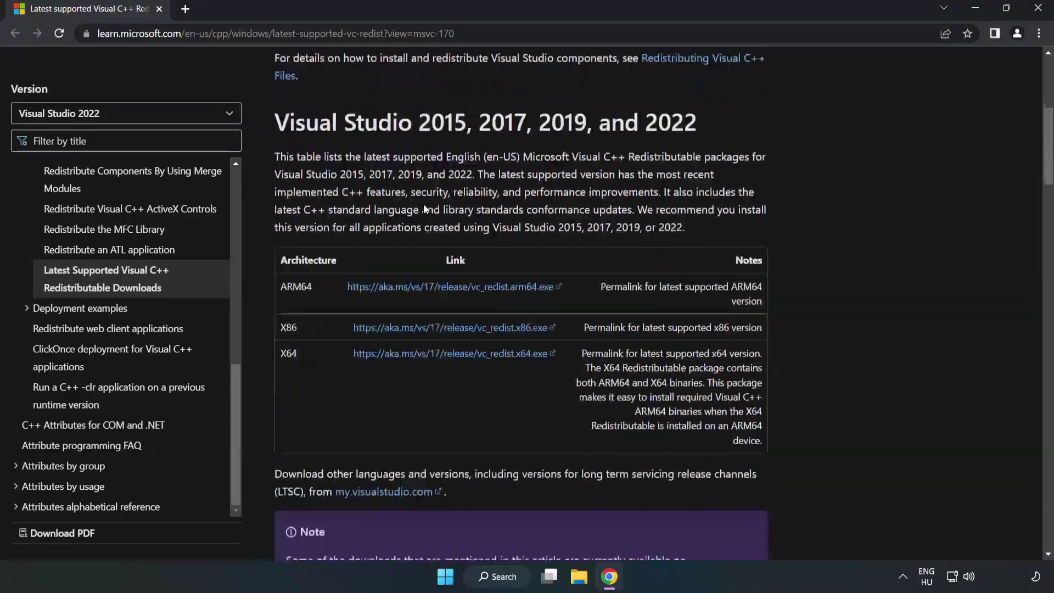
{"action": "scroll", "coordinate": [424, 207], "scroll_direction": "down", "scroll_amount": 1}
{"action": "scroll", "coordinate": [424, 207], "scroll_direction": "up", "scroll_amount": 1}
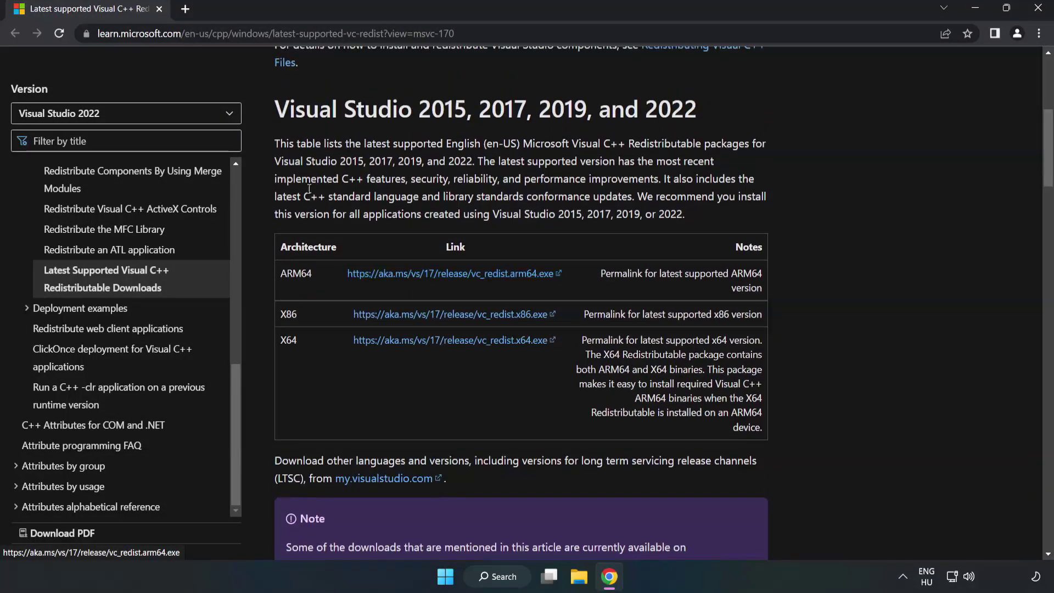
{"action": "left_click_drag", "start_coordinate": [282, 108], "coordinate": [697, 115]}
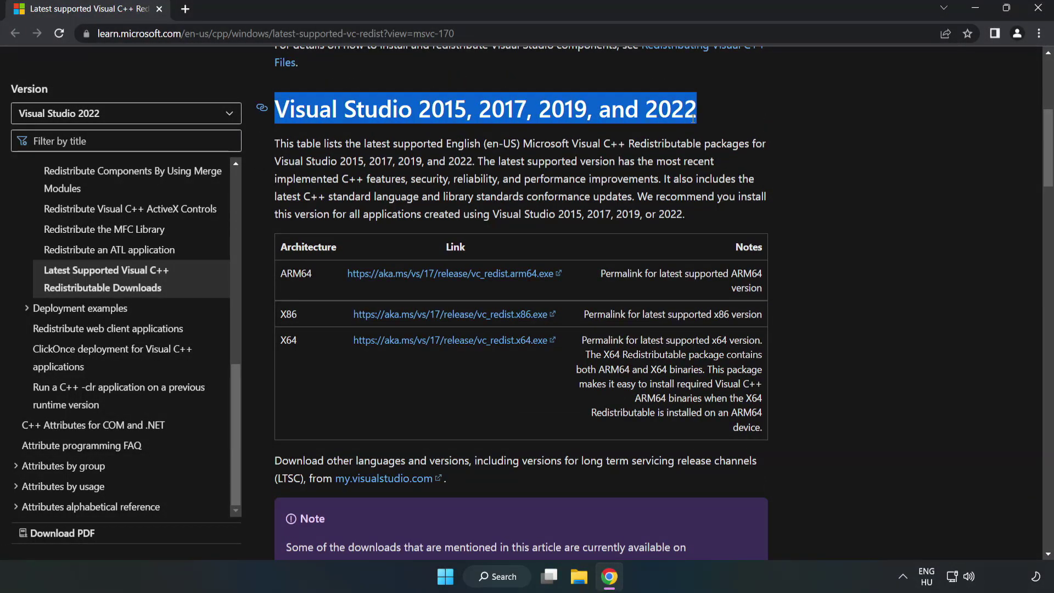
{"action": "left_click", "coordinate": [653, 138]}
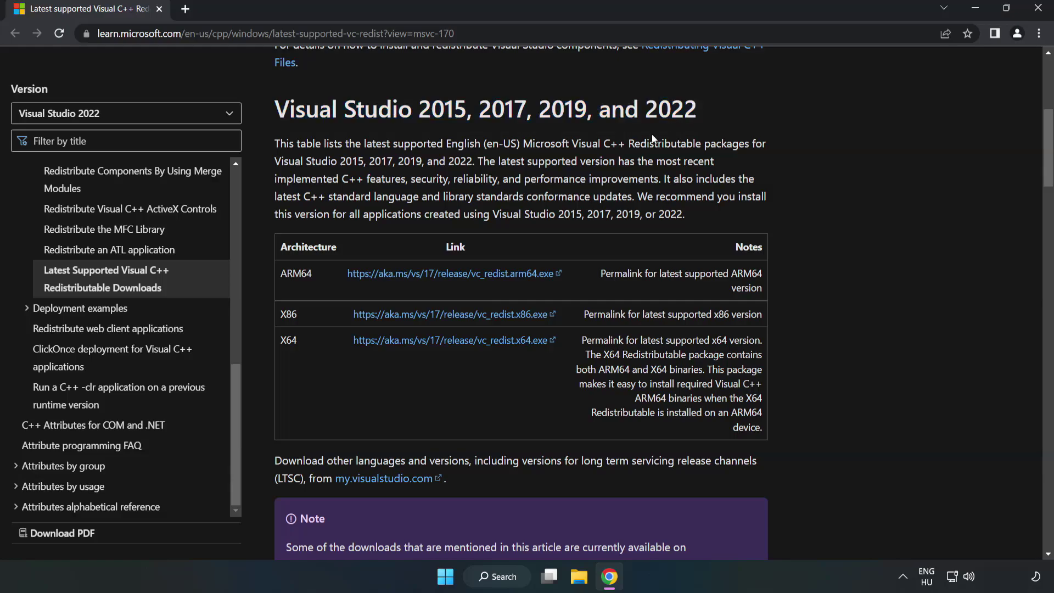
{"action": "left_click", "coordinate": [426, 274]}
{"action": "left_click", "coordinate": [429, 321]}
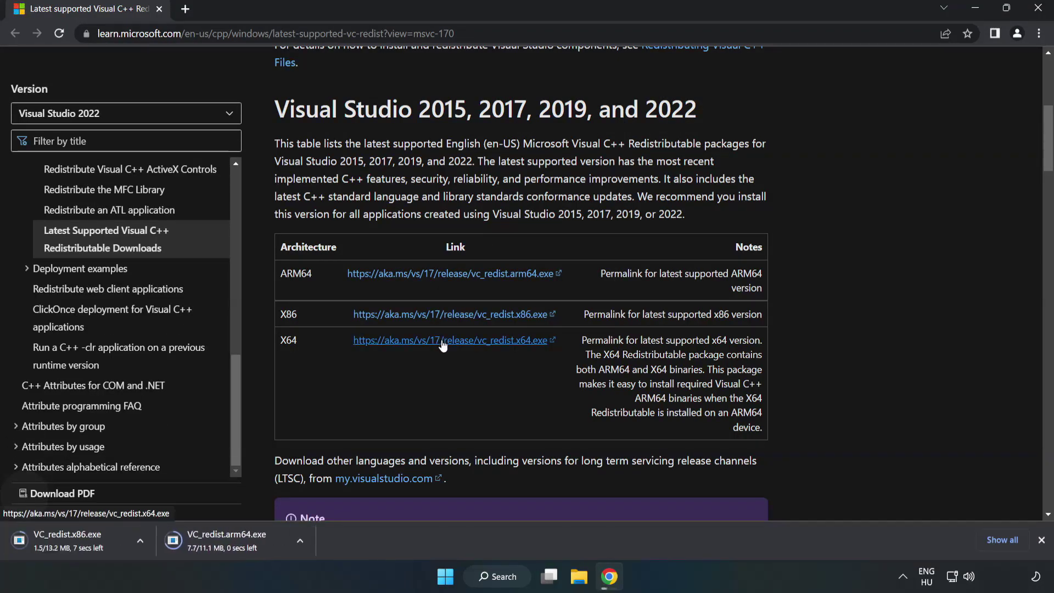
{"action": "left_click", "coordinate": [443, 342]}
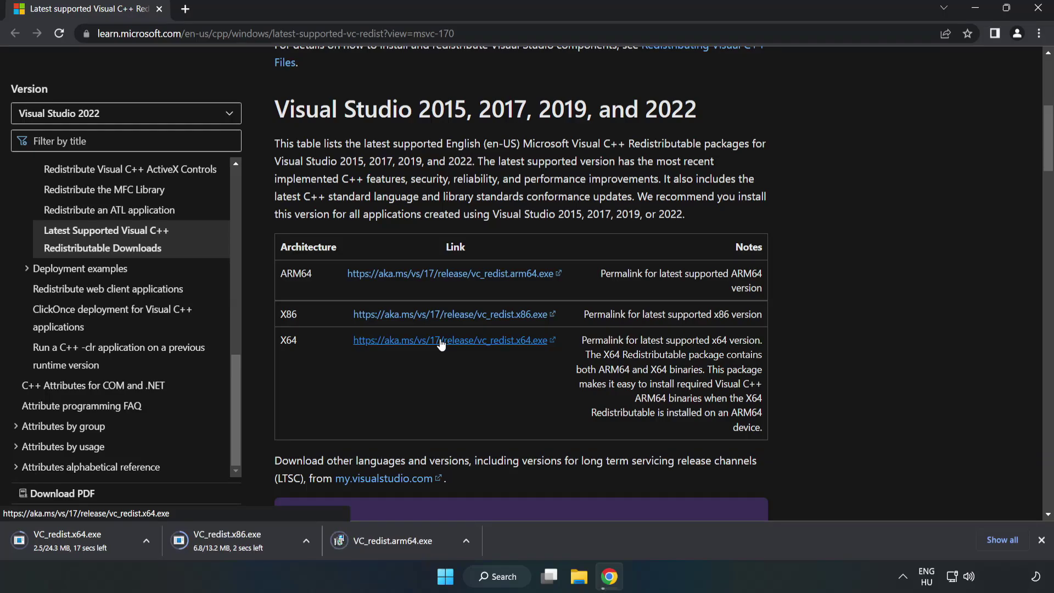
Try installing VC_redist.arm64.exe, then dismiss the setup after it fails as unsupported
{"action": "left_click", "coordinate": [402, 542]}
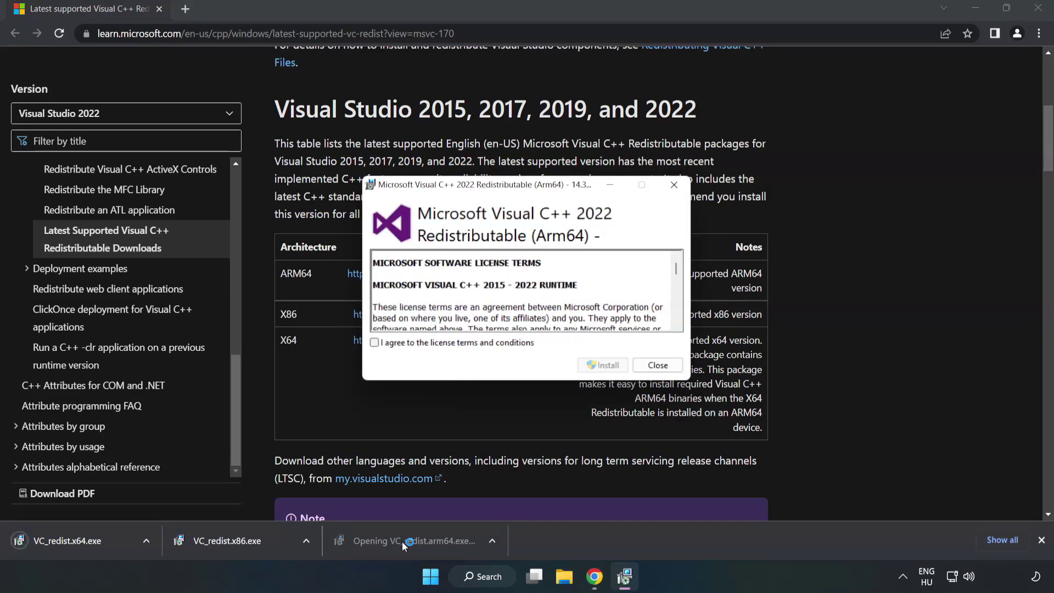
{"action": "left_click_drag", "start_coordinate": [677, 267], "coordinate": [677, 321]}
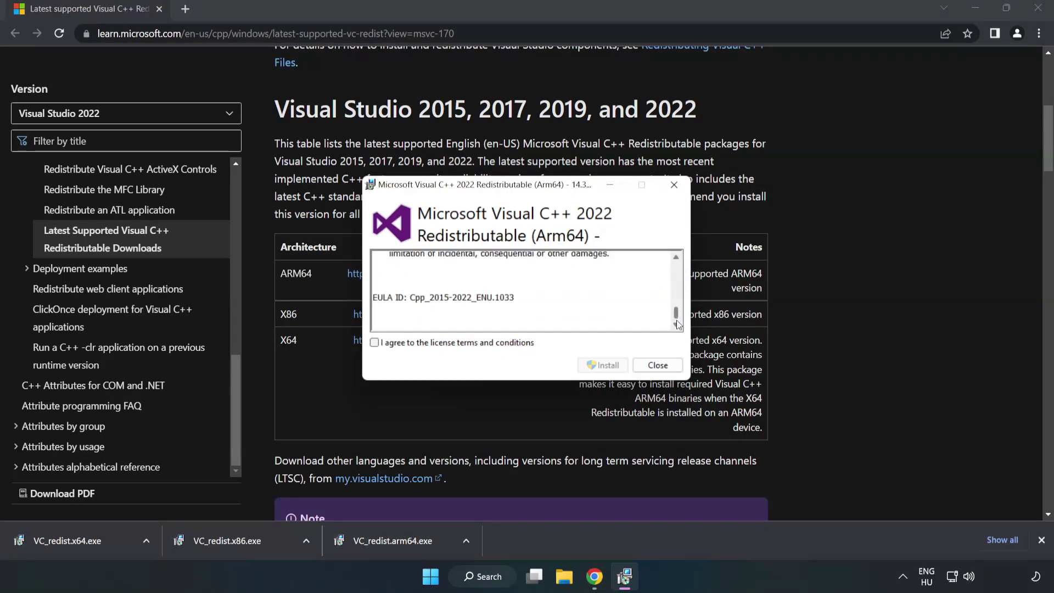
{"action": "left_click", "coordinate": [375, 342]}
{"action": "left_click", "coordinate": [605, 366]}
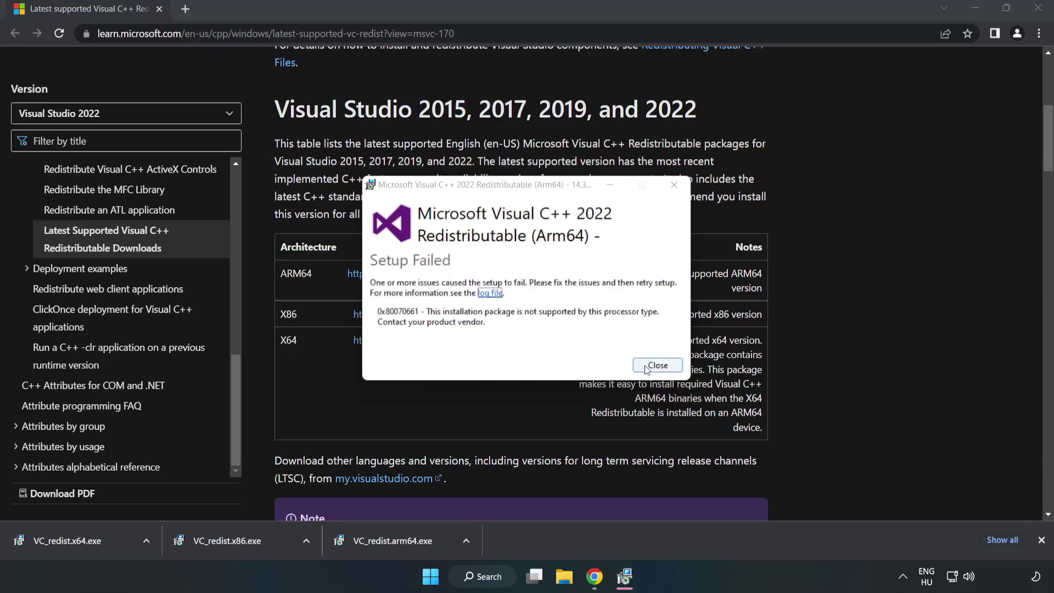
{"action": "left_click", "coordinate": [658, 366]}
Install the x86 Visual C++ 2015–2022 Redistributable 14.34.31931 after accepting its license
{"action": "left_click", "coordinate": [234, 541]}
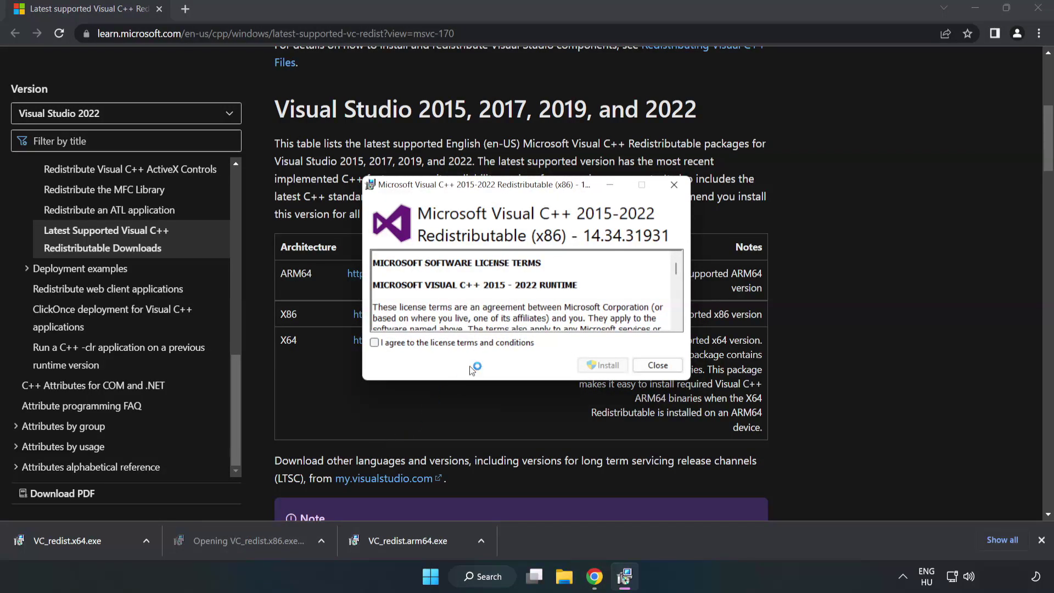
{"action": "left_click_drag", "start_coordinate": [673, 269], "coordinate": [676, 328]}
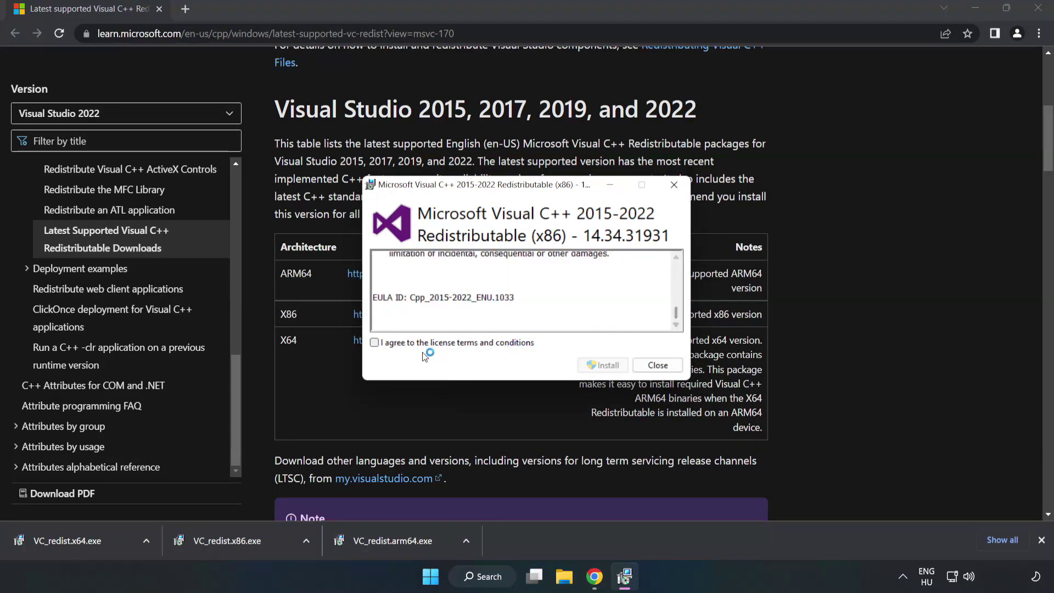
{"action": "left_click", "coordinate": [374, 343]}
{"action": "left_click", "coordinate": [601, 366]}
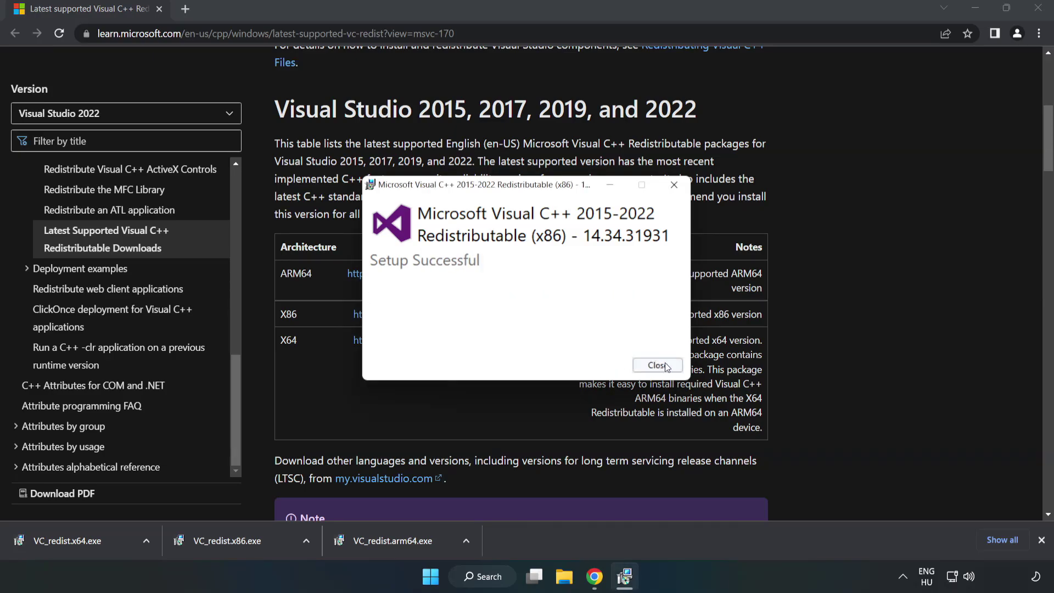
{"action": "left_click", "coordinate": [666, 365]}
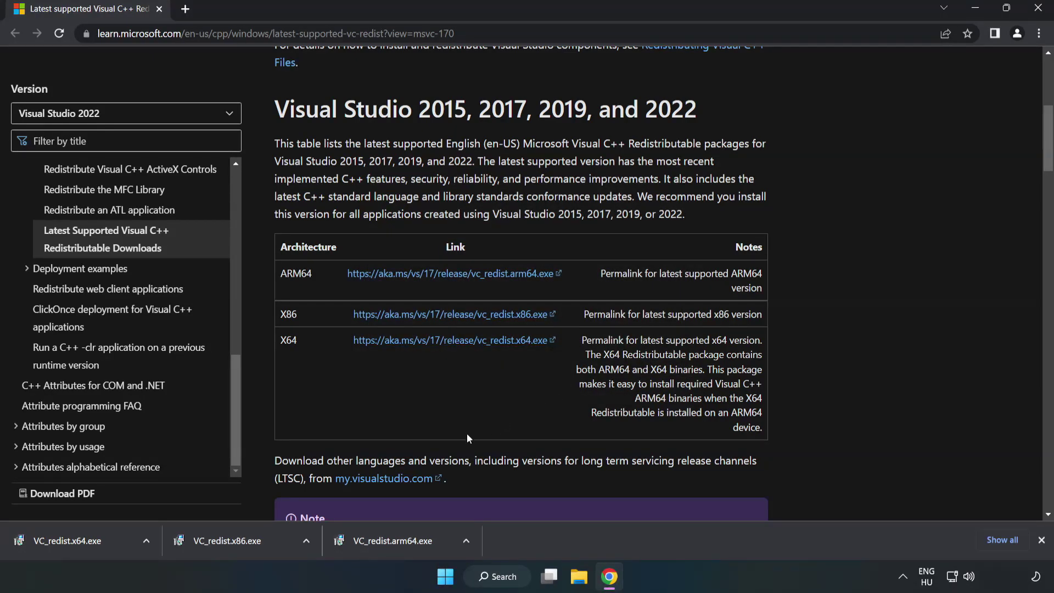
Accept the license and install VC_redist.x64.exe, then close the success message
{"action": "left_click", "coordinate": [57, 539]}
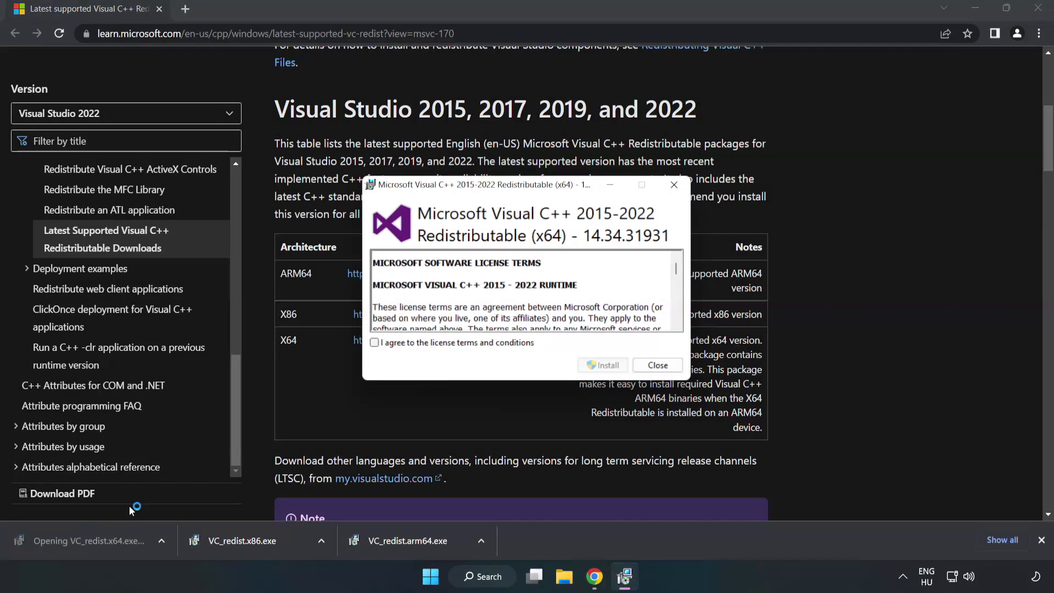
{"action": "left_click_drag", "start_coordinate": [677, 271], "coordinate": [678, 323]}
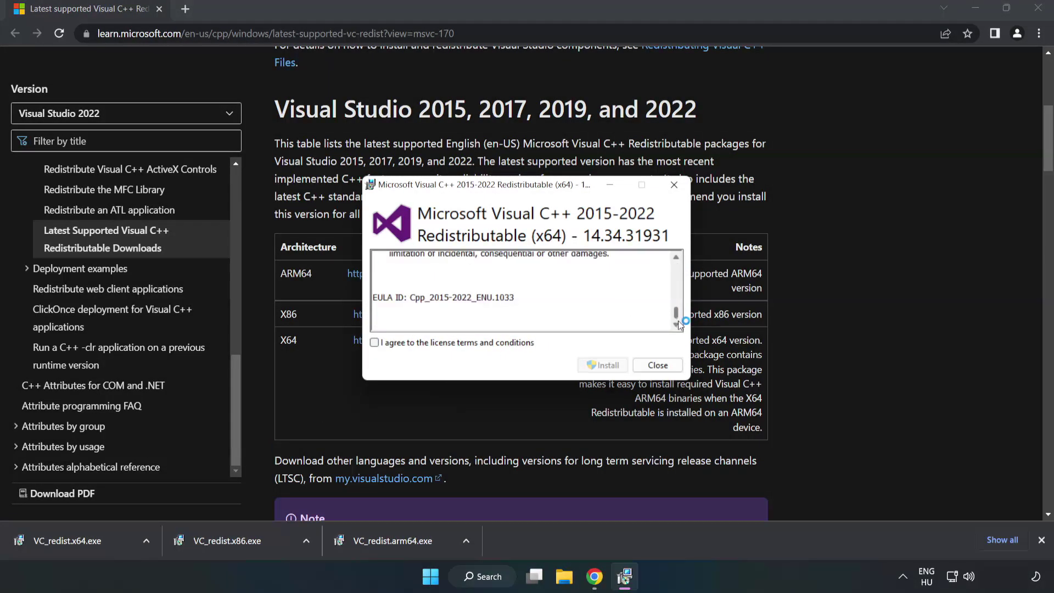
{"action": "left_click", "coordinate": [374, 343]}
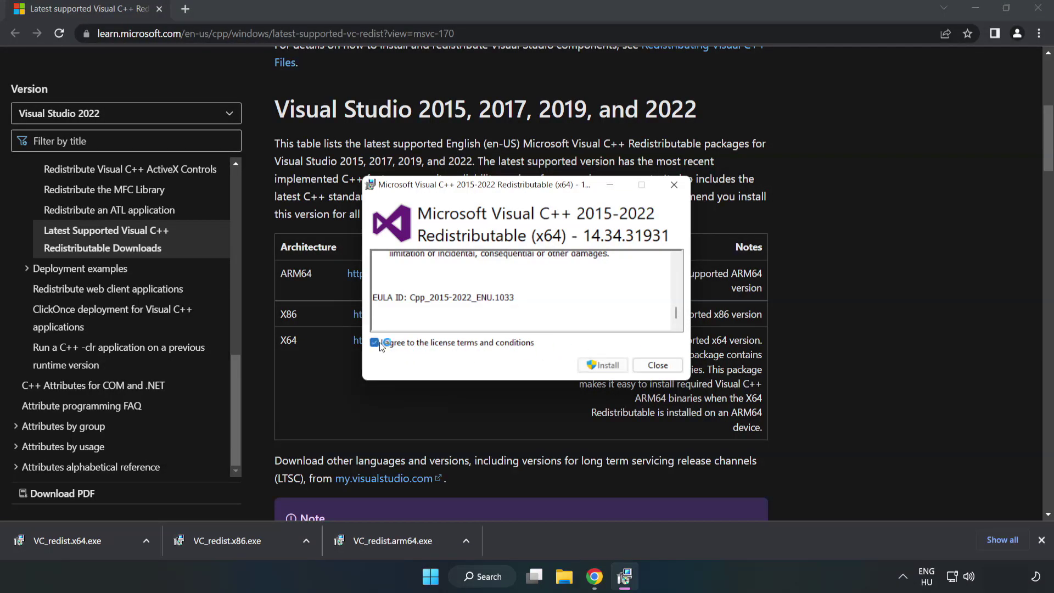
{"action": "left_click", "coordinate": [606, 363]}
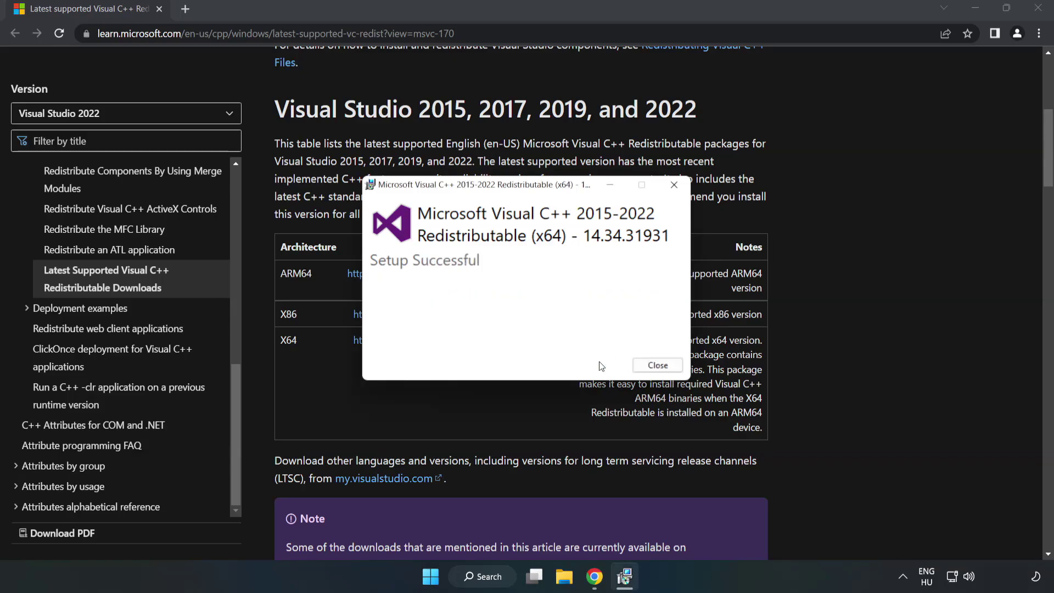
{"action": "left_click", "coordinate": [662, 369]}
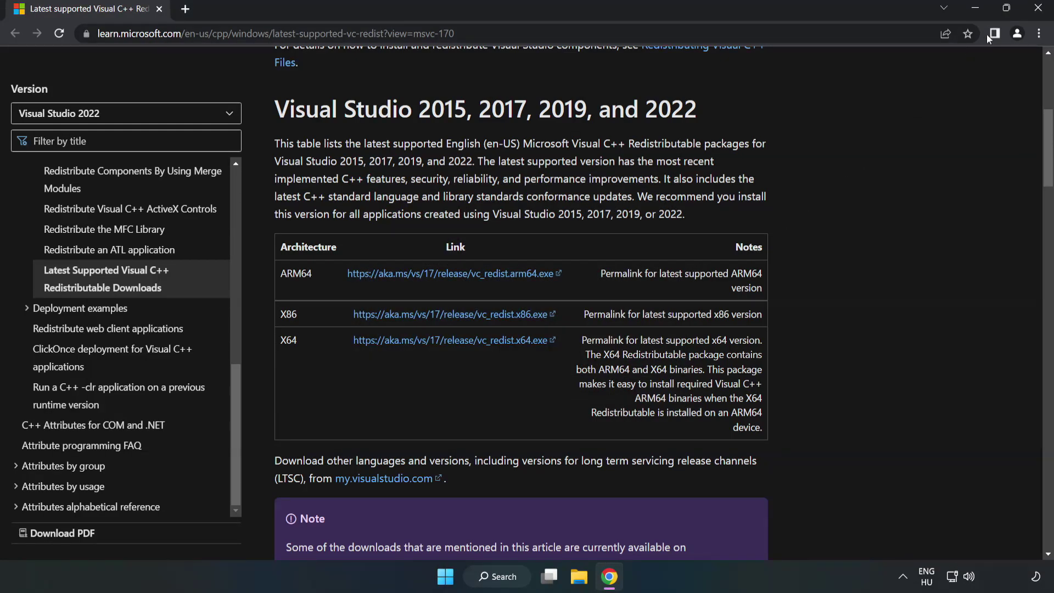
Close Chrome and launch Command Prompt as administrator by searching for cmd
{"action": "left_click", "coordinate": [1040, 14]}
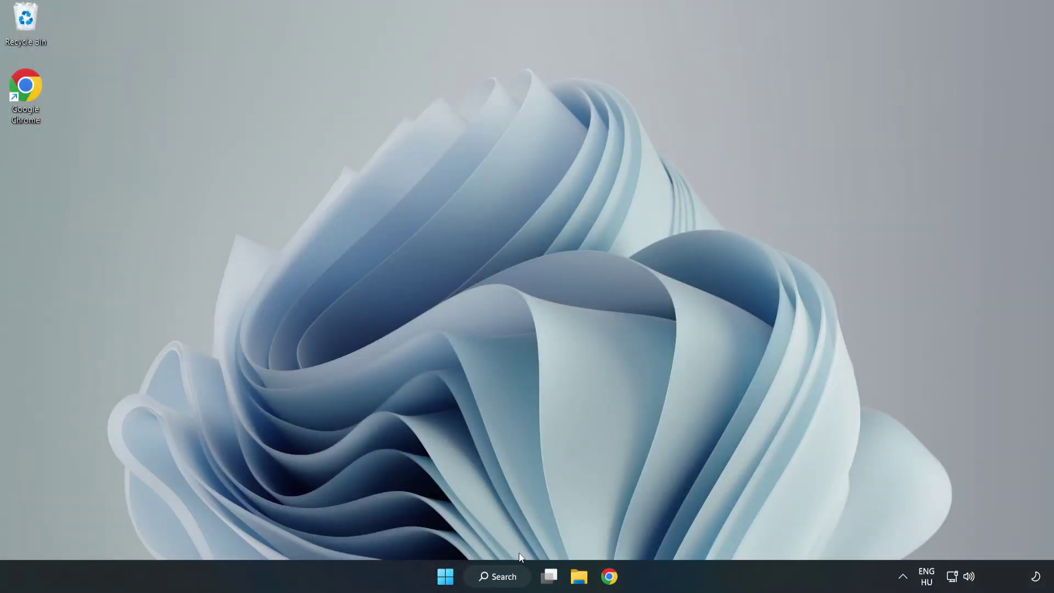
{"action": "left_click", "coordinate": [510, 576]}
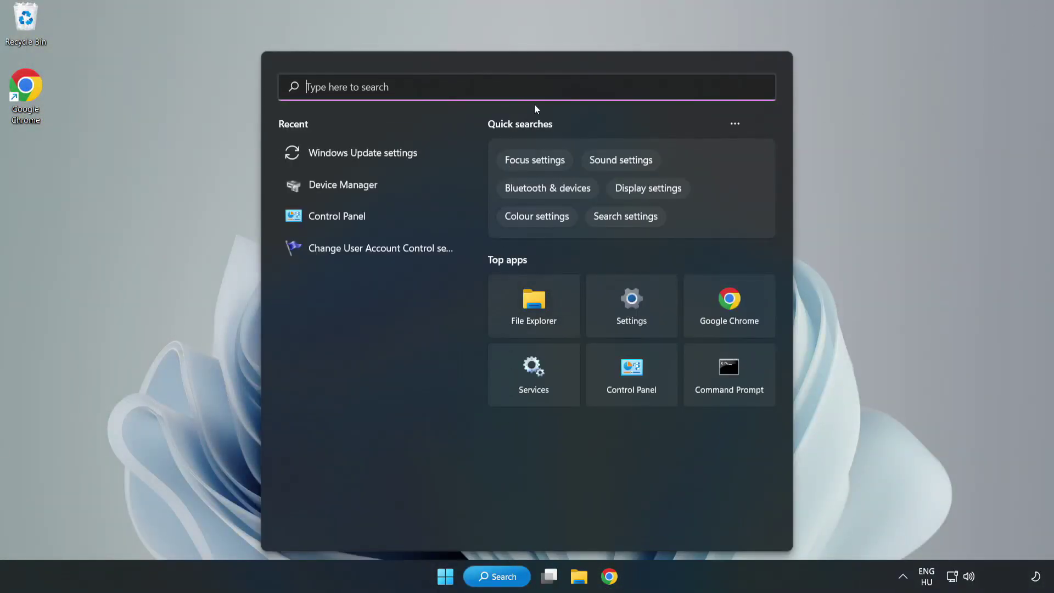
{"action": "type", "text": "cmd"}
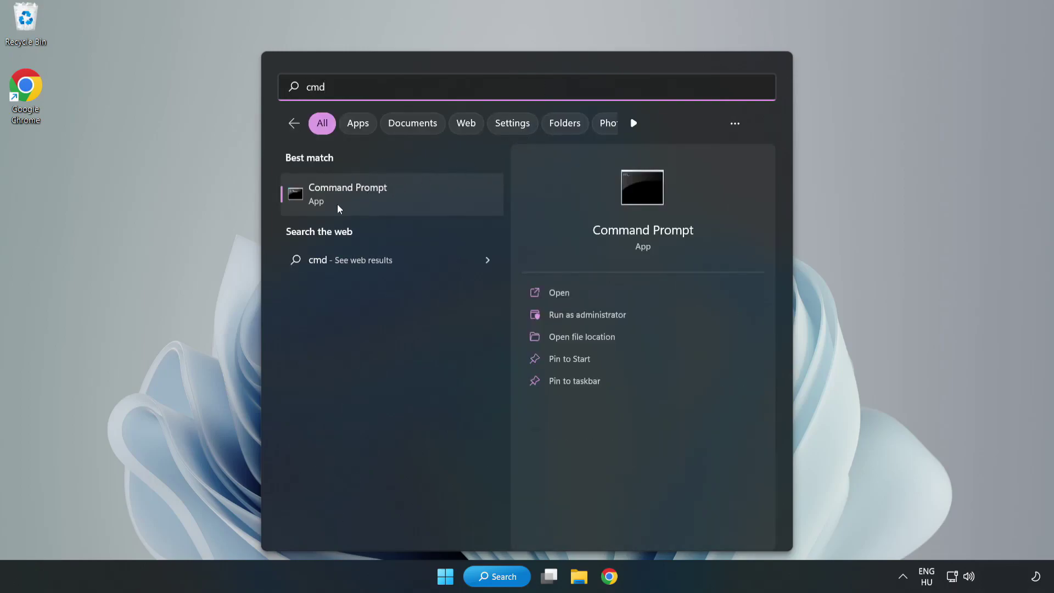
{"action": "left_click", "coordinate": [415, 199]}
{"action": "right_click", "coordinate": [414, 199]}
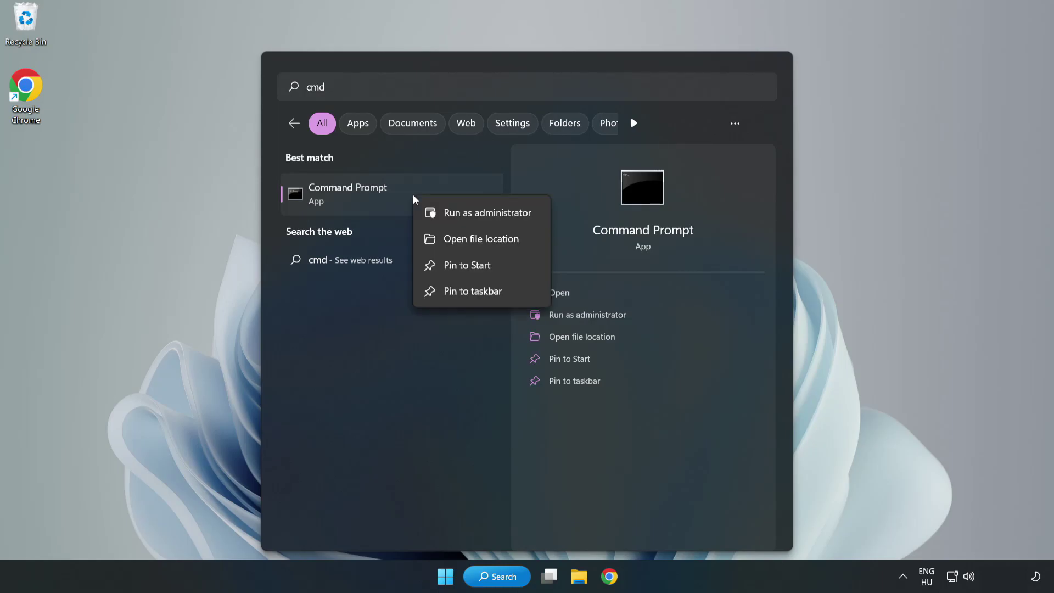
{"action": "left_click", "coordinate": [455, 214]}
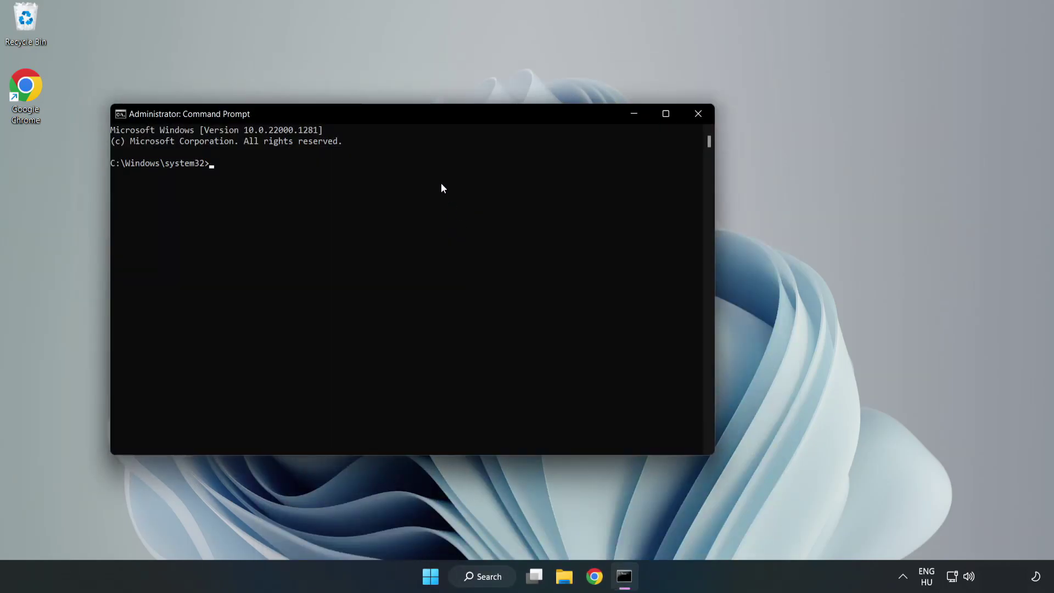
Run sfc /scannow in the Administrator Command Prompt
{"action": "left_click_drag", "start_coordinate": [419, 123], "coordinate": [536, 124]}
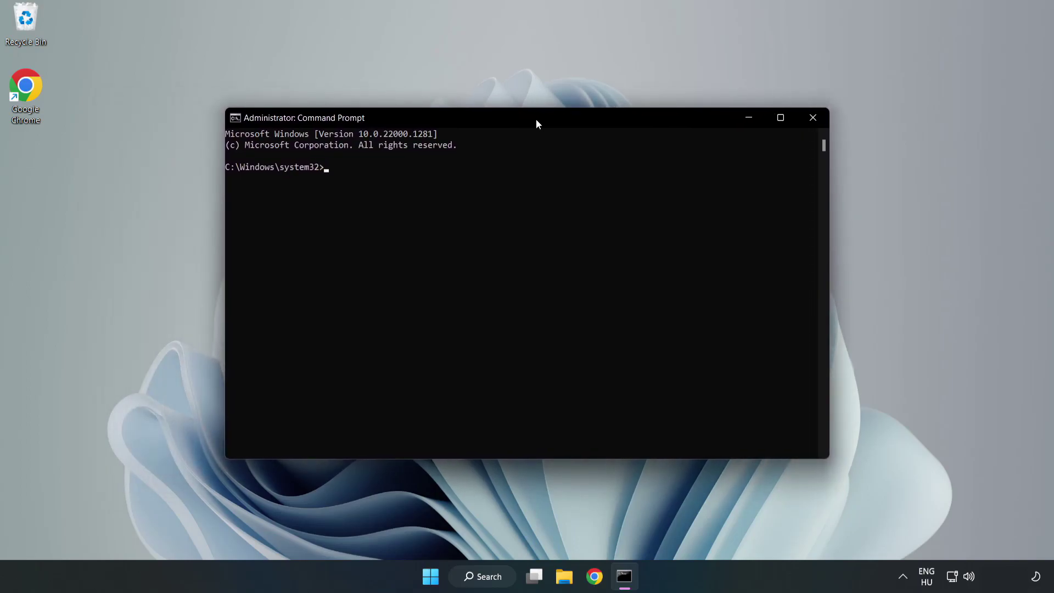
{"action": "type", "text": "s"}
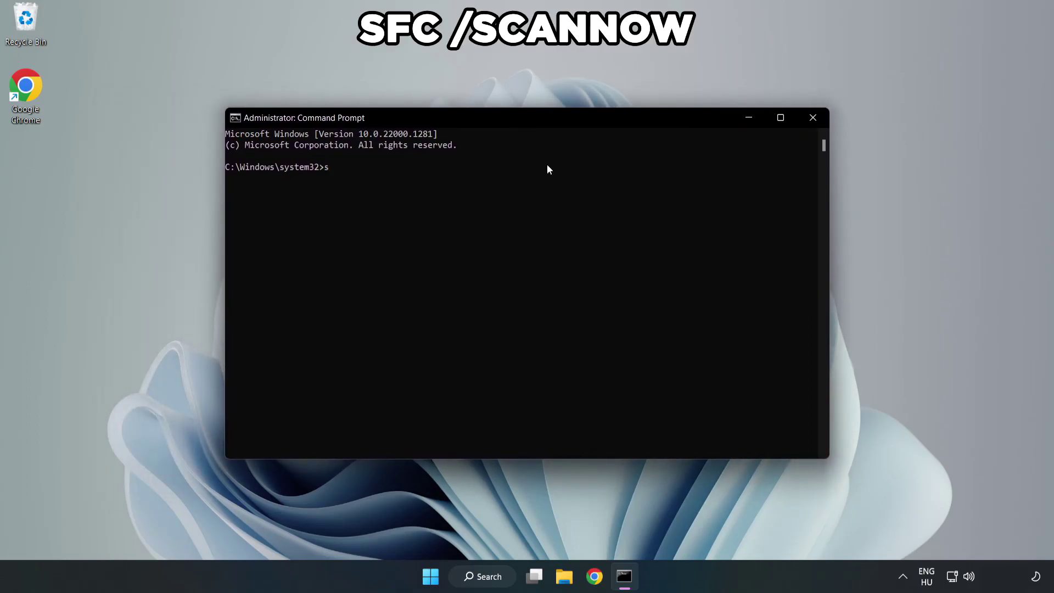
{"action": "type", "text": "fc /scannow"}
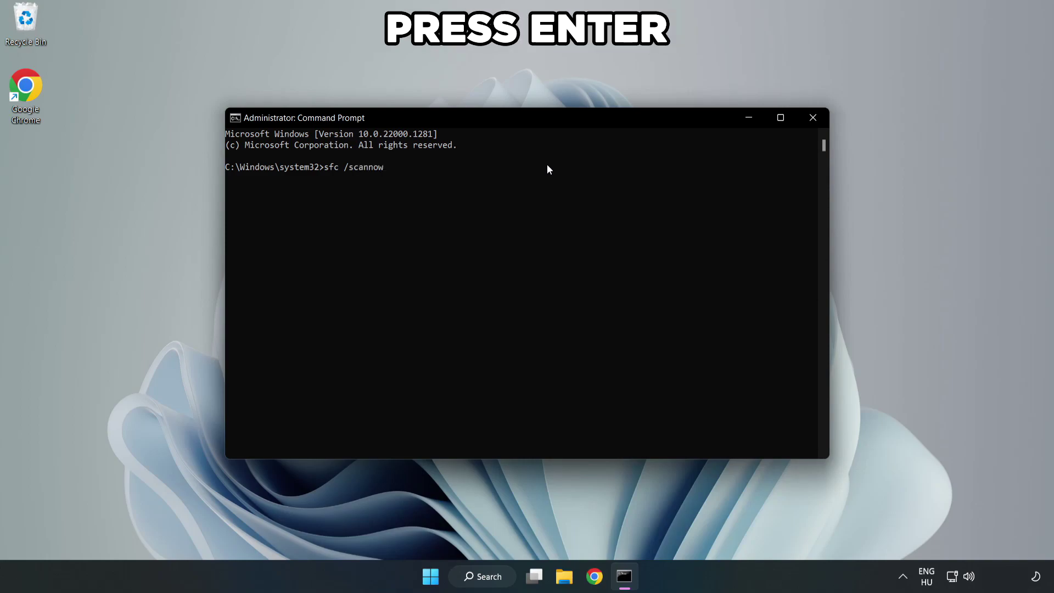
{"action": "key", "text": "Return"}
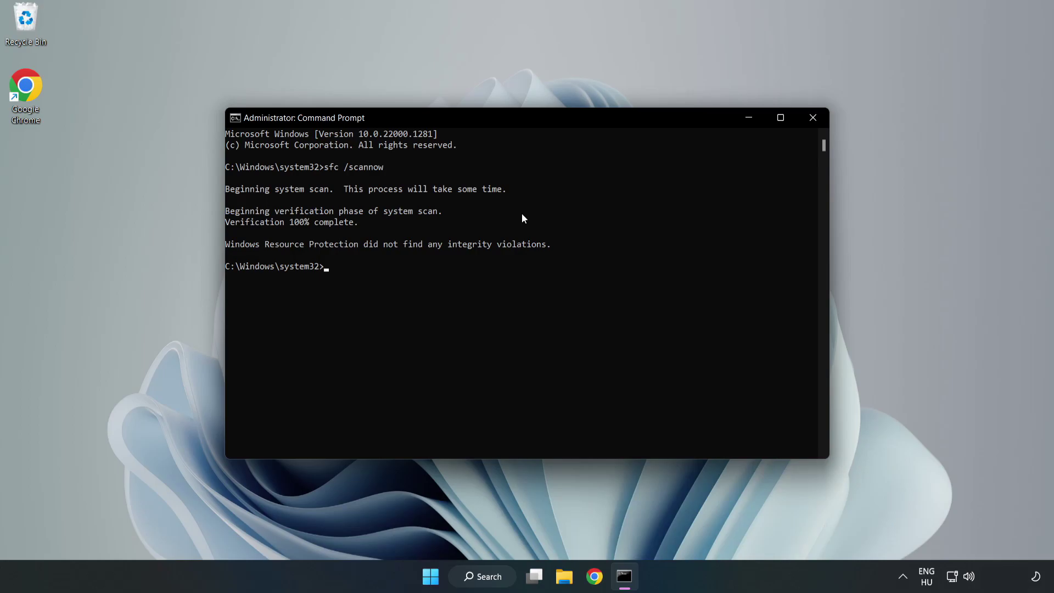
Close Command Prompt and show the Start menu's Sleep, Shut down and Restart options
{"action": "left_click", "coordinate": [813, 125]}
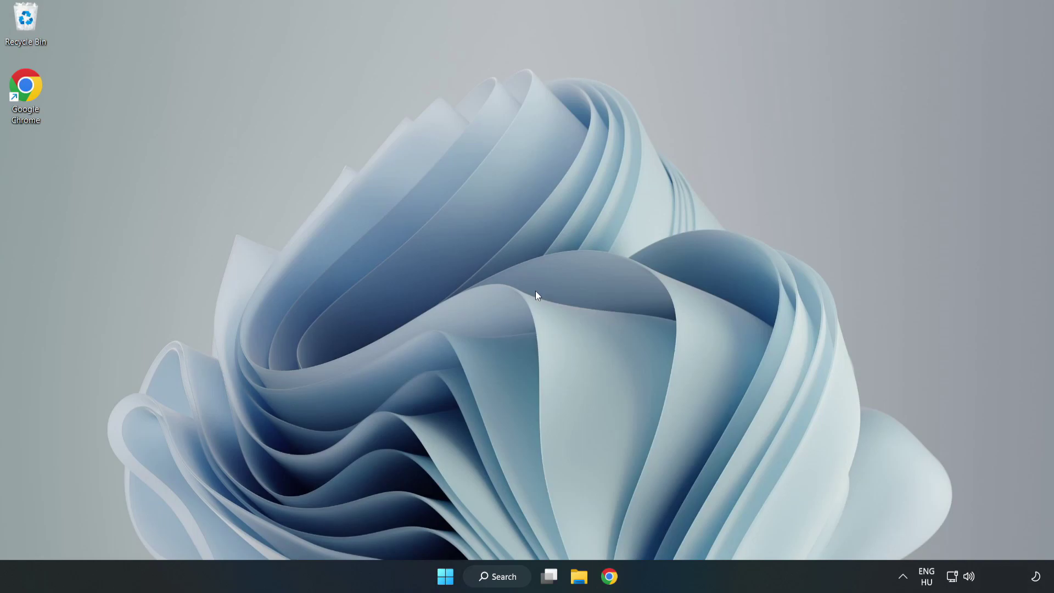
{"action": "left_click", "coordinate": [445, 575]}
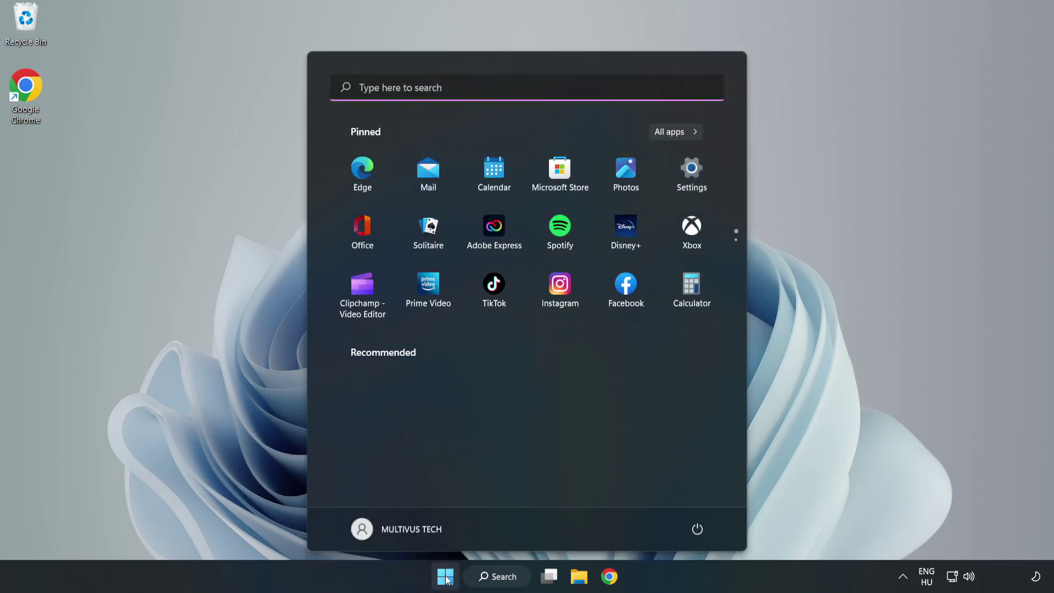
{"action": "left_click", "coordinate": [703, 529]}
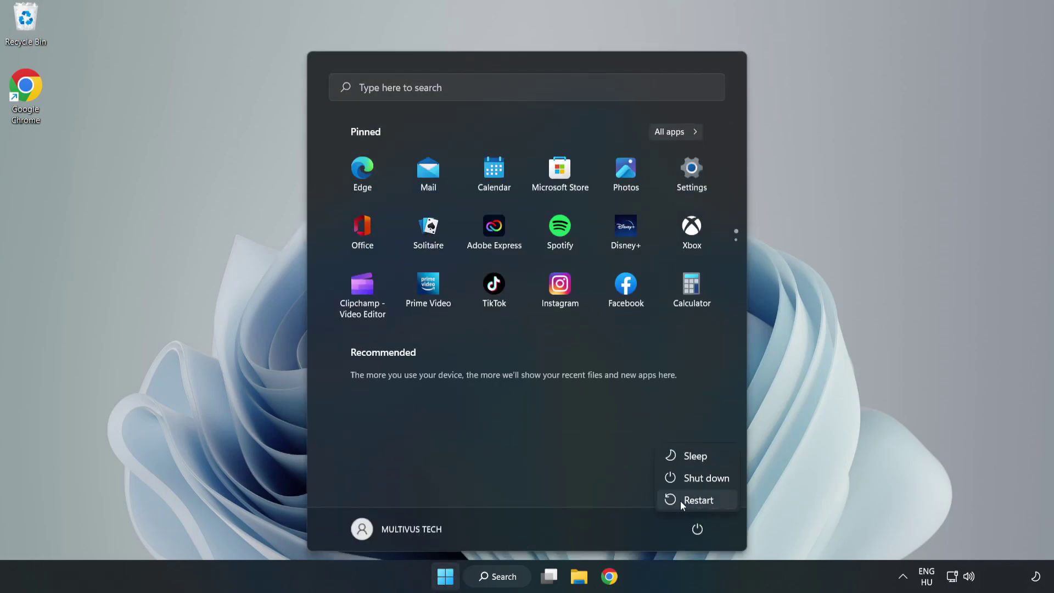